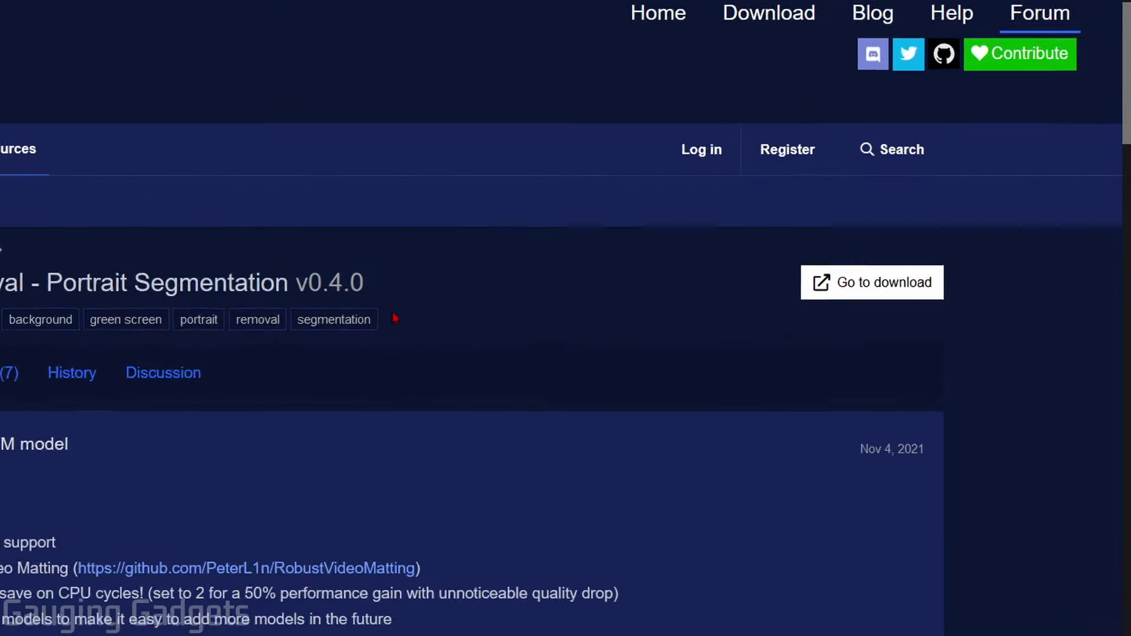
# Step: Download obs-backgroundremoval-0.4.0-win64.zip from the v0.4.0 release into the bg green screen folder
pyautogui.click(836, 287)
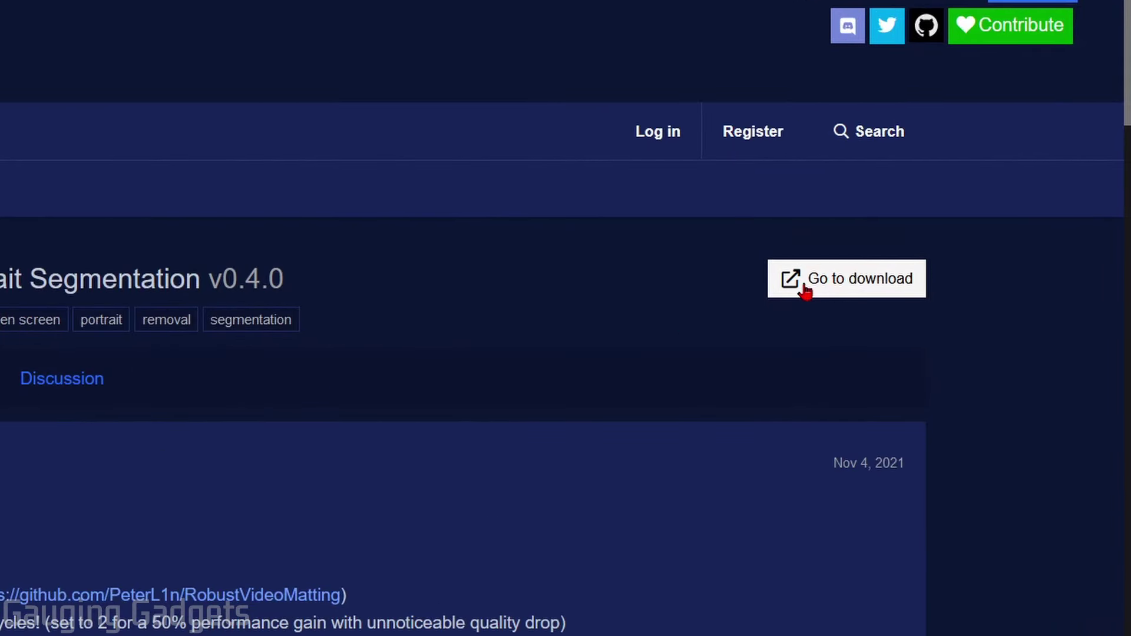
pyautogui.scroll(-10, 397, 345)
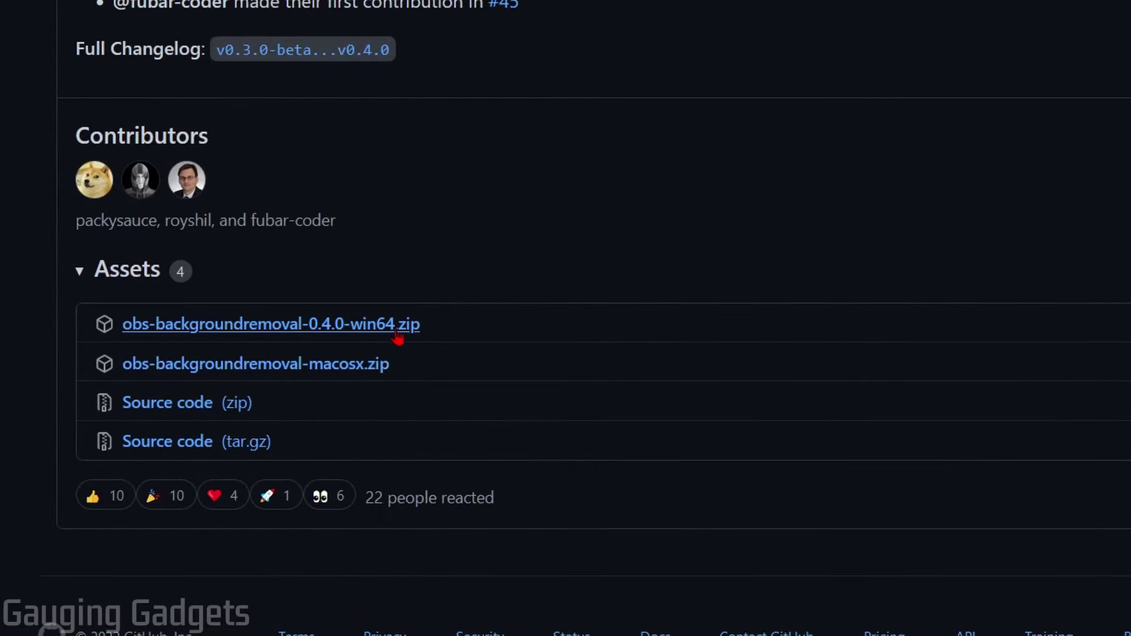
pyautogui.click(295, 325)
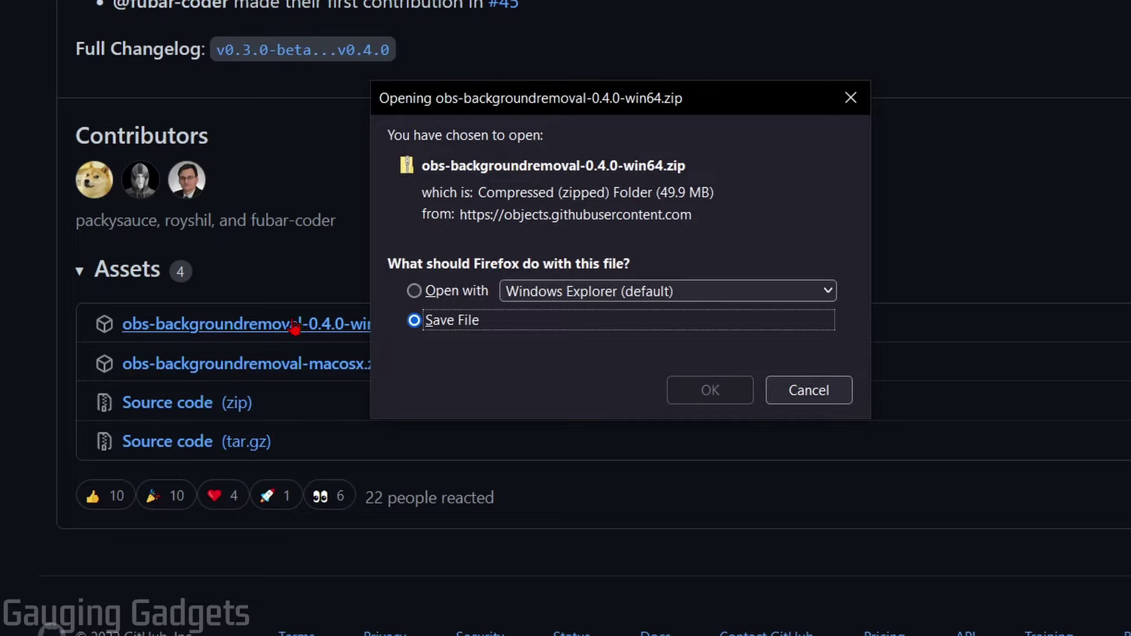
pyautogui.click(711, 390)
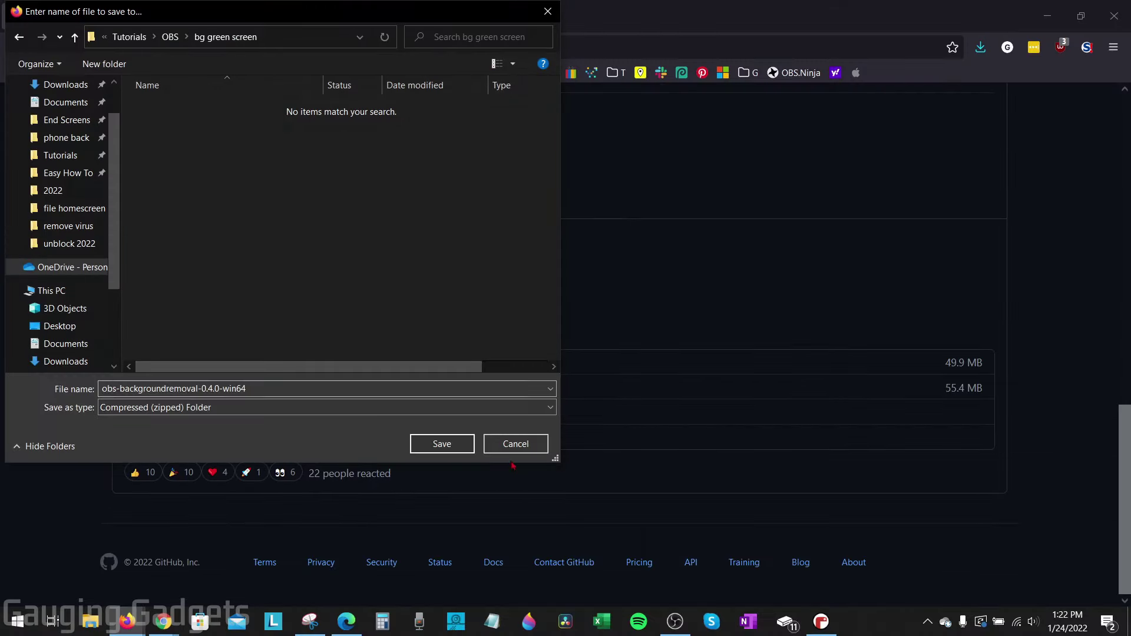
pyautogui.click(442, 443)
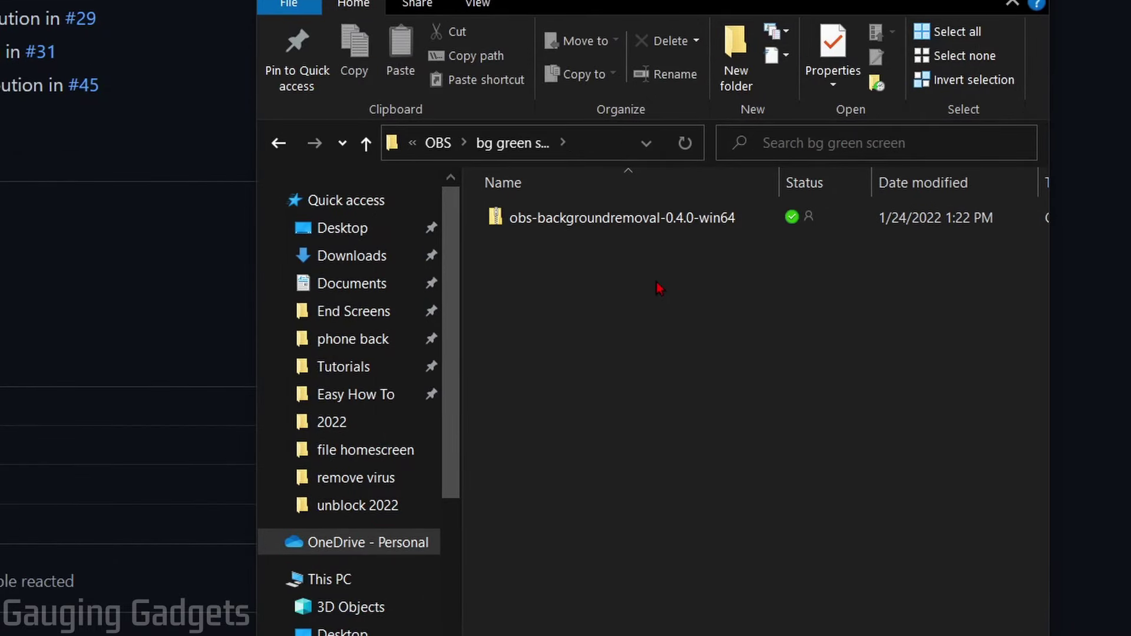
# Step: Copy the data and obs-plugins folders from the downloaded zip, then open a second Explorer window
pyautogui.doubleClick(601, 227)
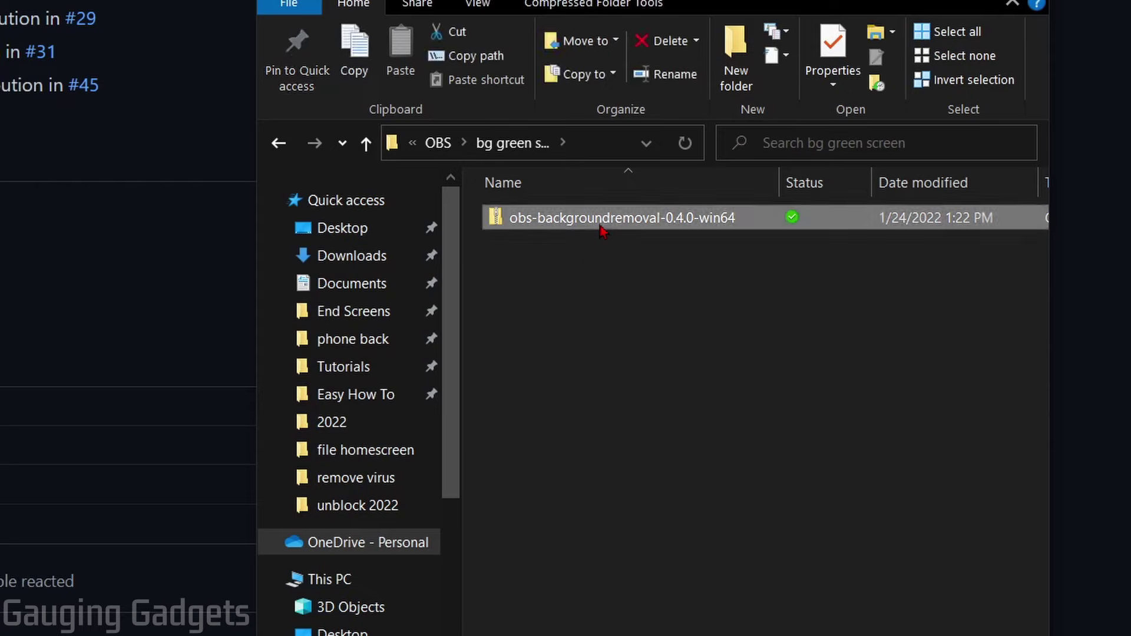
pyautogui.click(554, 252)
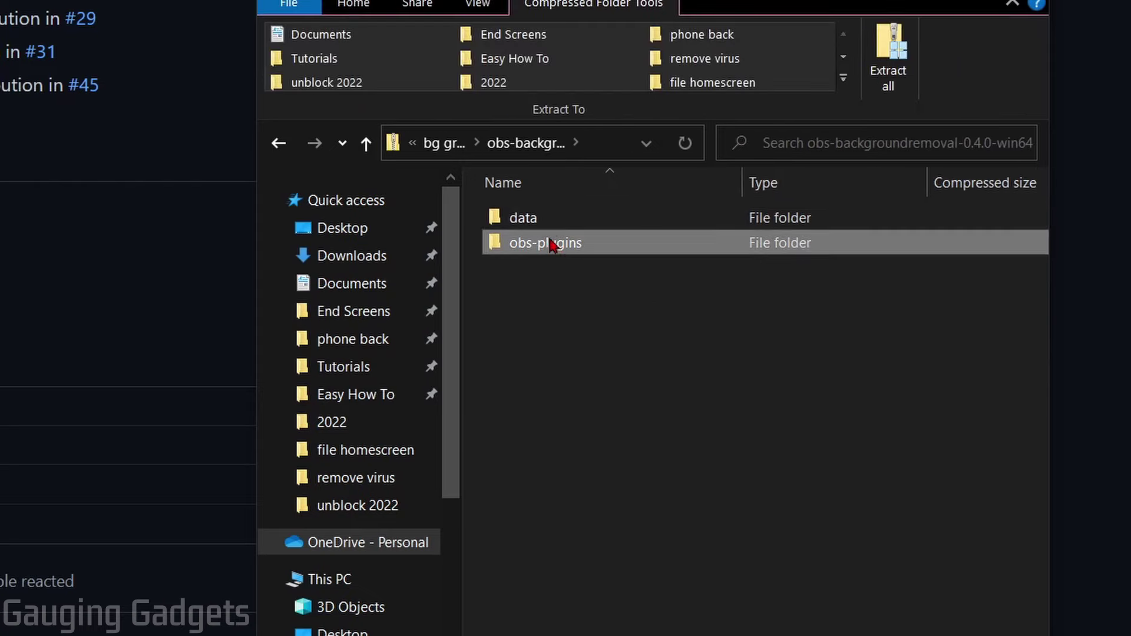
pyautogui.keyDown('ctrl'); pyautogui.click(546, 221); pyautogui.keyUp('ctrl')
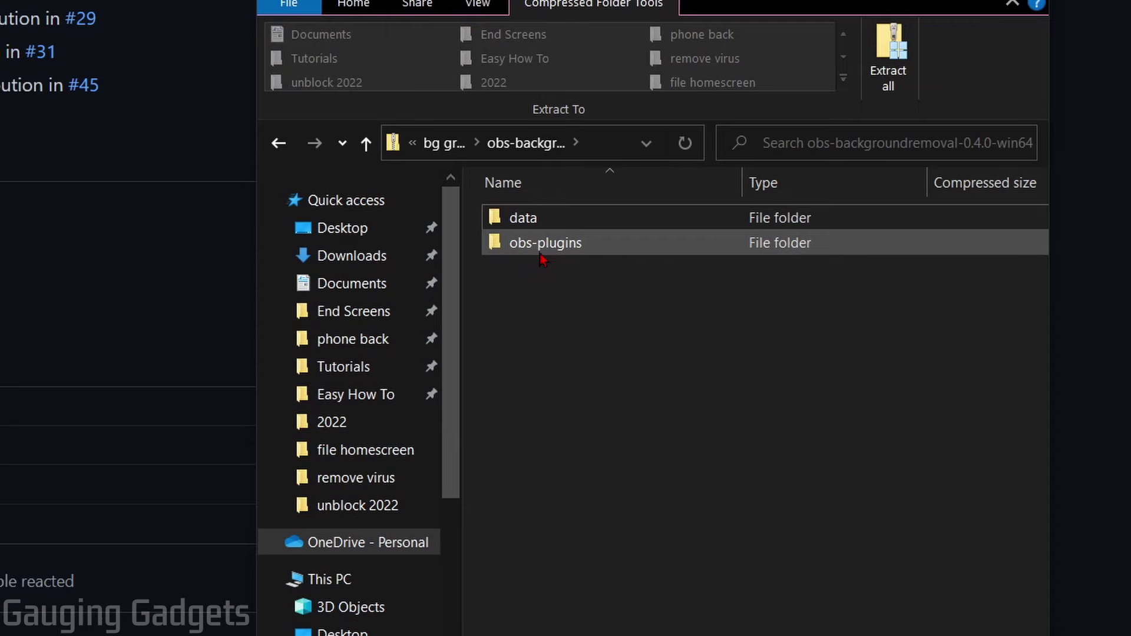
pyautogui.rightClick(535, 224)
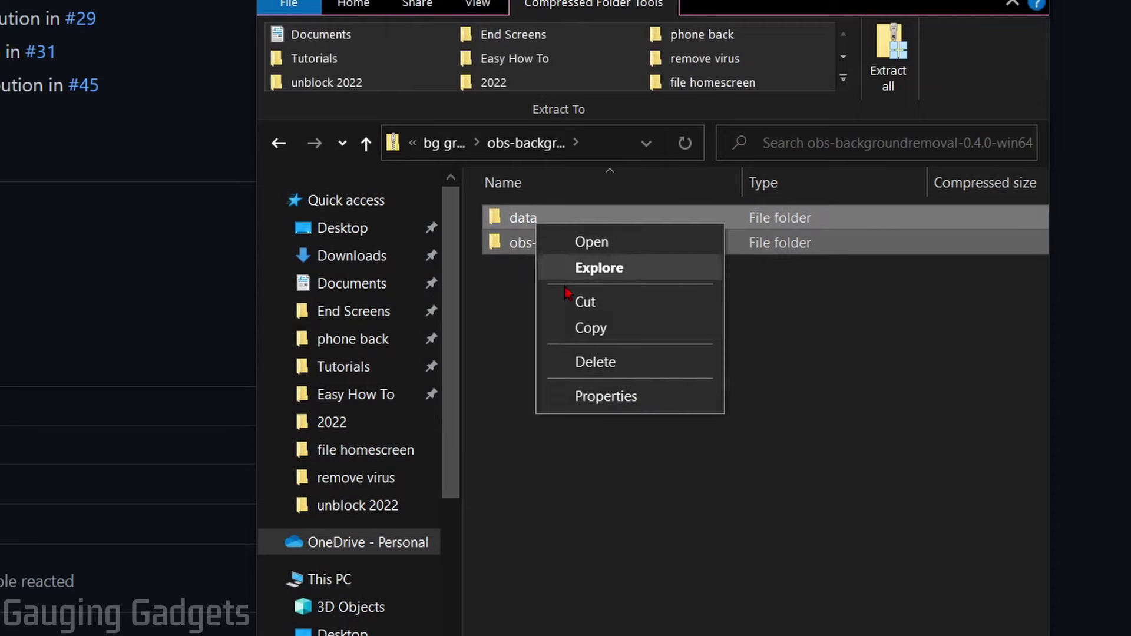
pyautogui.click(581, 330)
pyautogui.press('super+e')
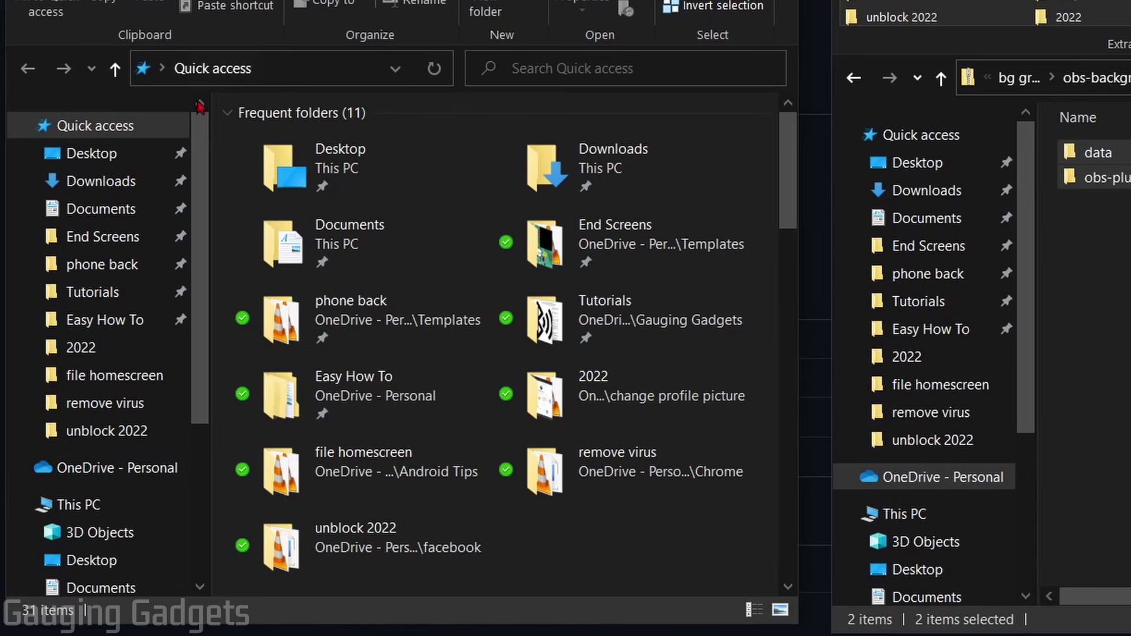
# Step: Browse to C:\Program Files\obs-studio in the new Explorer window
pyautogui.click(20, 504)
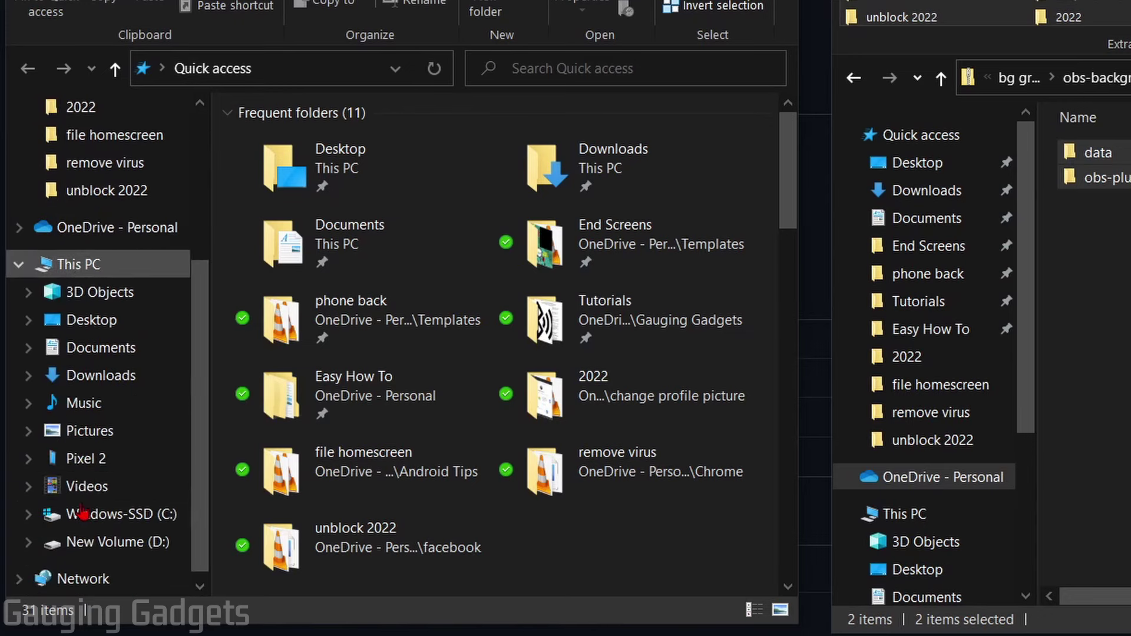
pyautogui.click(78, 274)
pyautogui.scroll(-3, 310, 401)
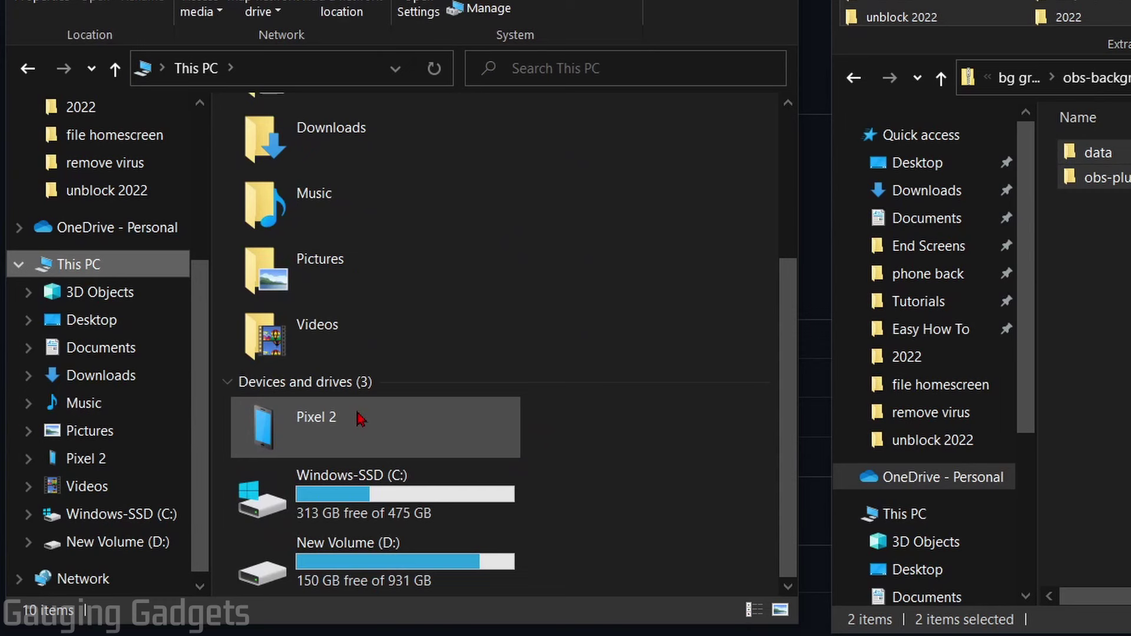
pyautogui.doubleClick(396, 501)
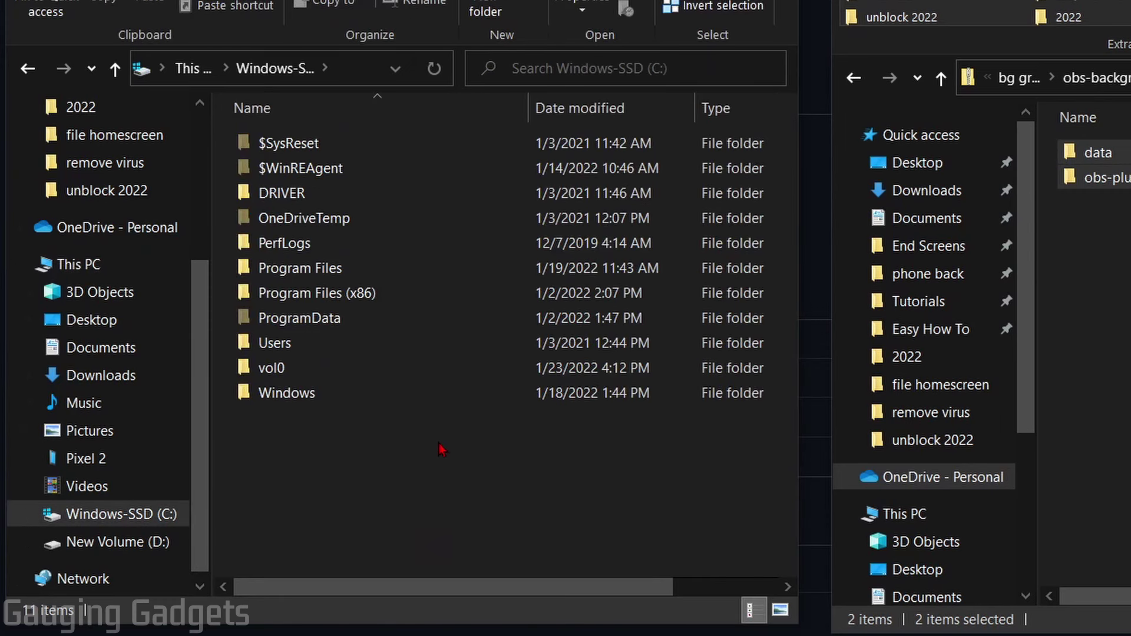
pyautogui.click(334, 276)
pyautogui.doubleClick(344, 270)
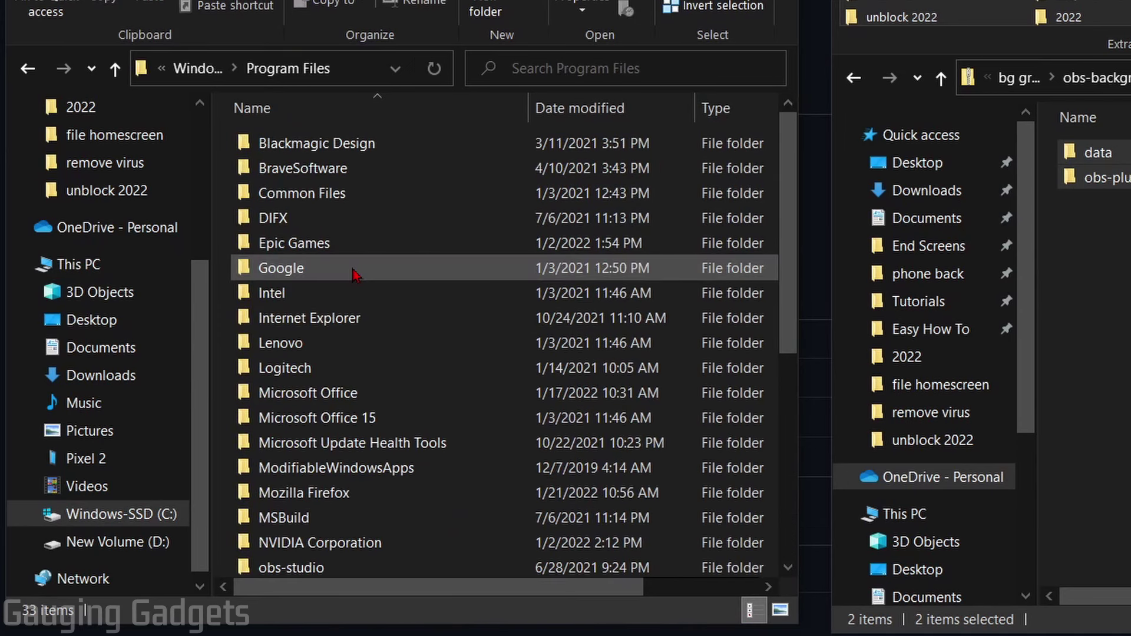
pyautogui.scroll(-5, 459, 335)
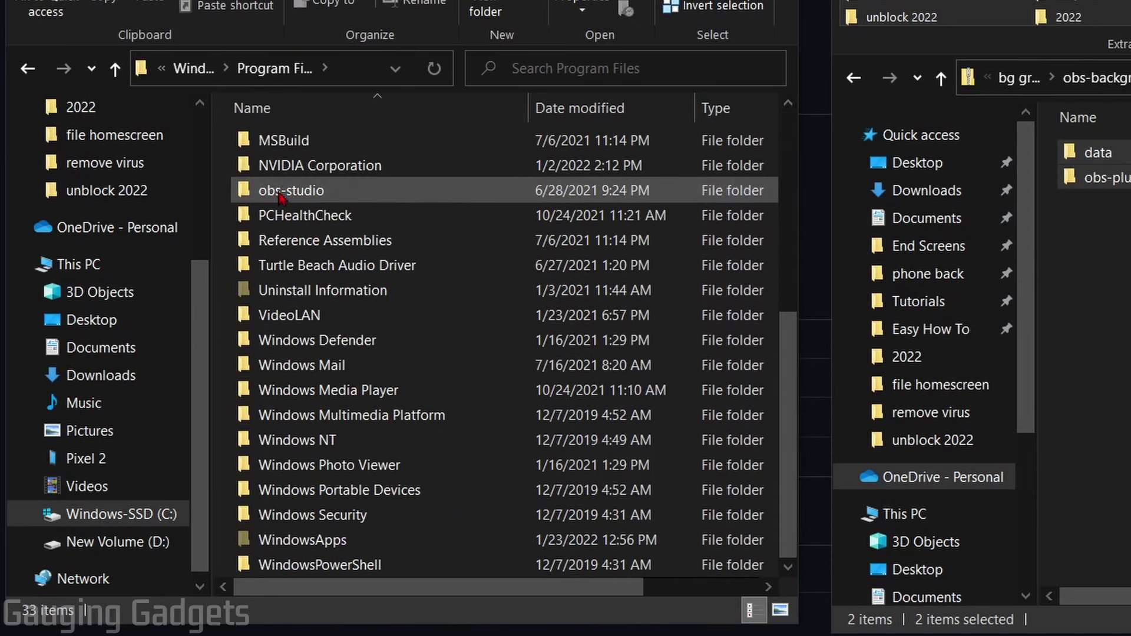
pyautogui.doubleClick(307, 194)
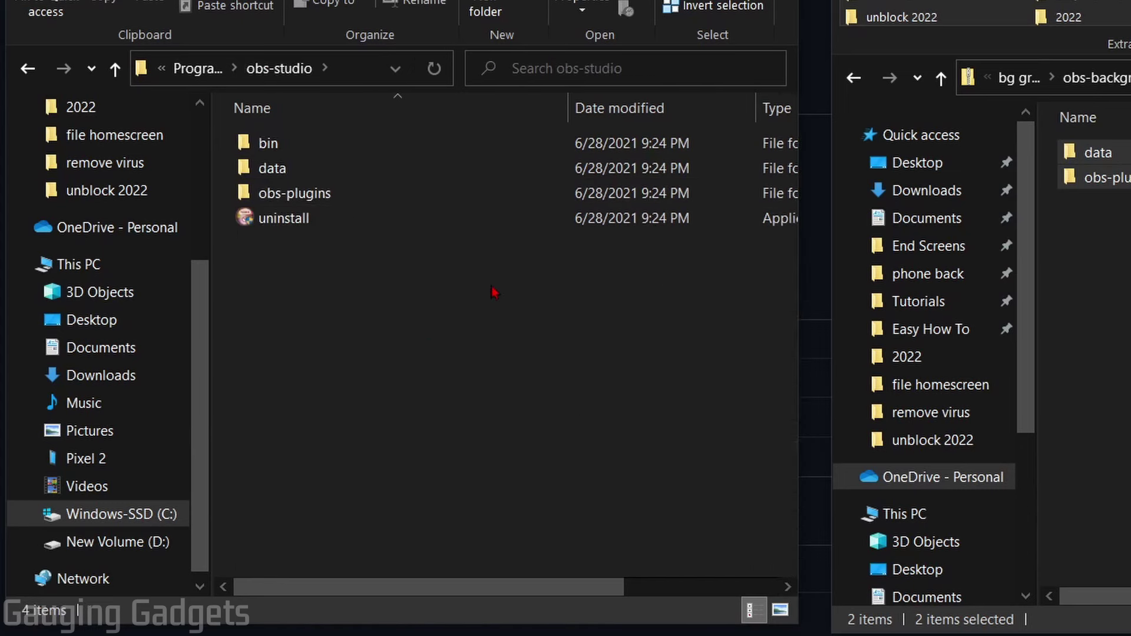
# Step: Paste the data and obs-plugins folders into obs-studio, granting administrator permission
pyautogui.rightClick(382, 373)
pyautogui.click(497, 530)
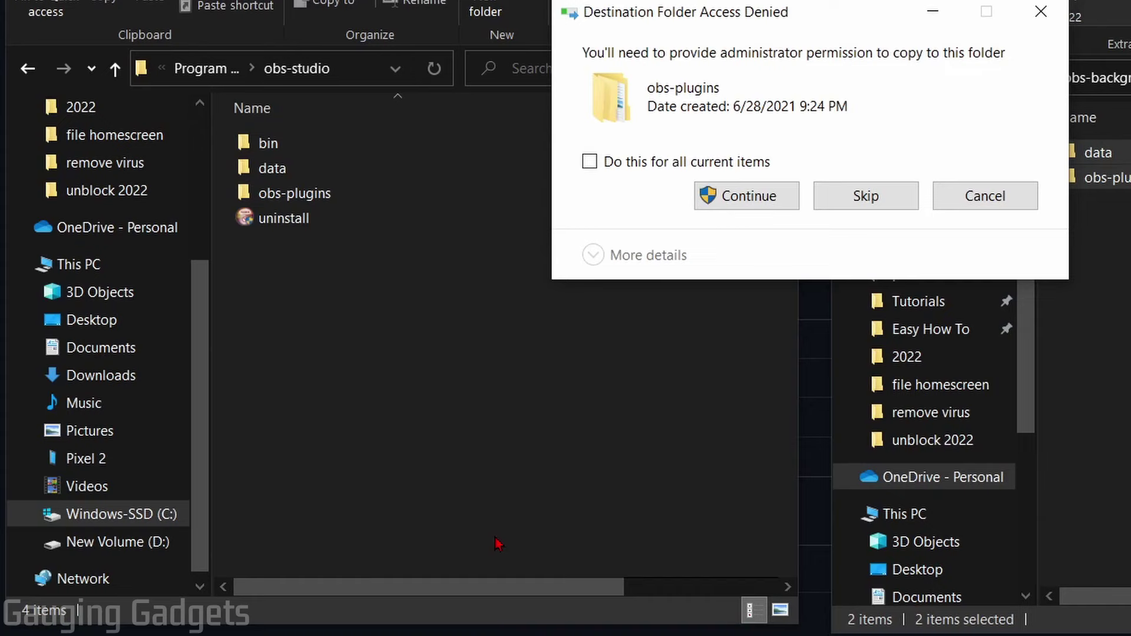
pyautogui.click(748, 206)
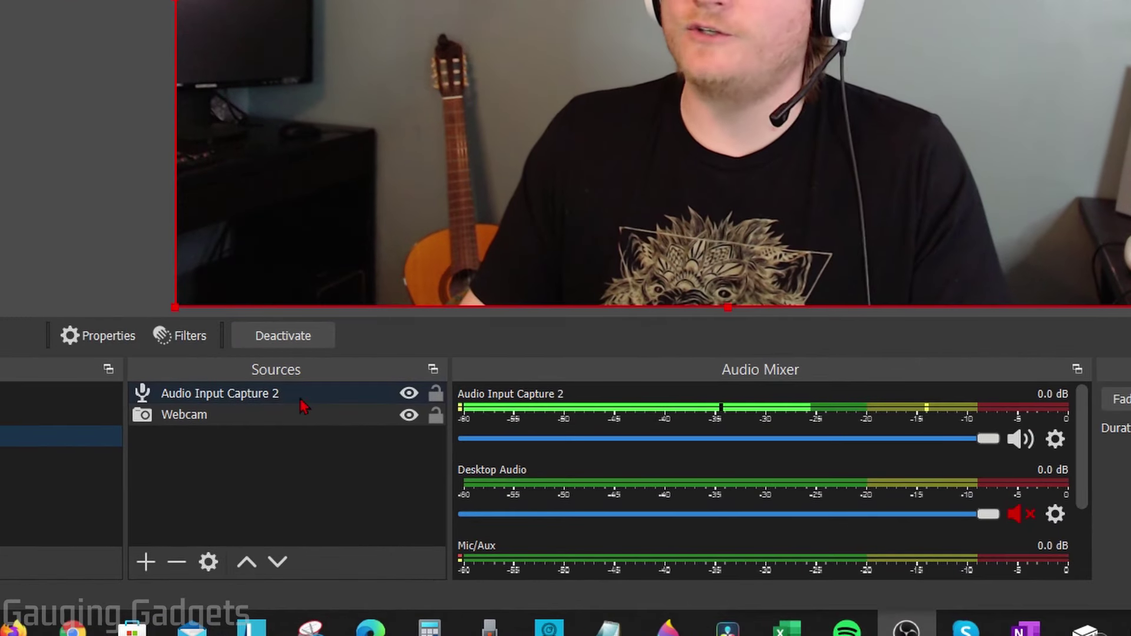
pyautogui.click(147, 566)
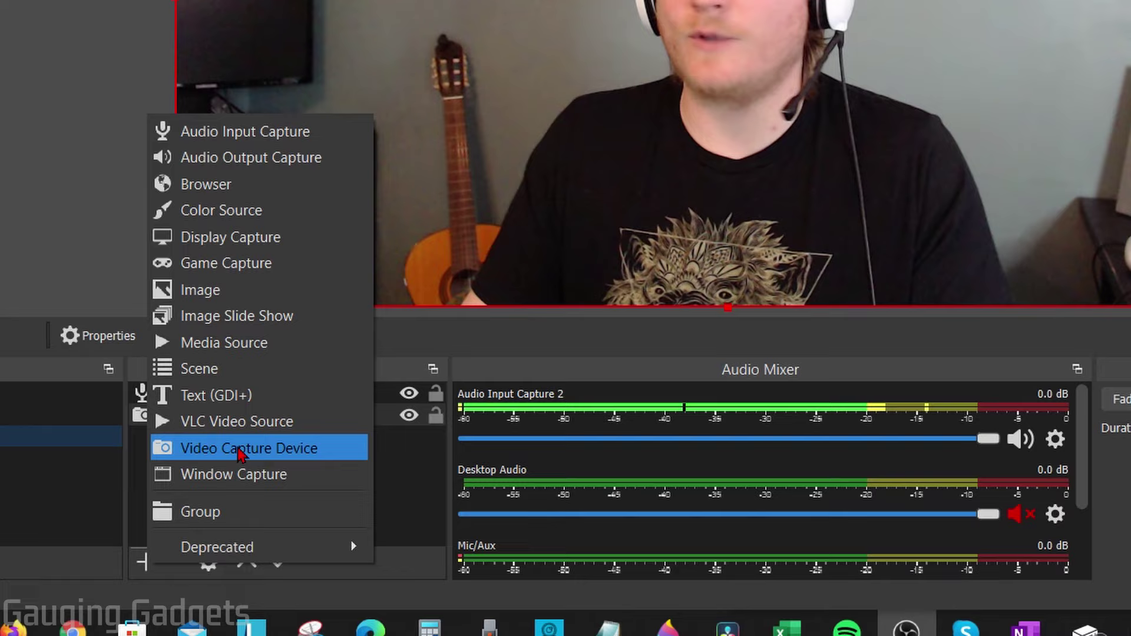
pyautogui.click(241, 449)
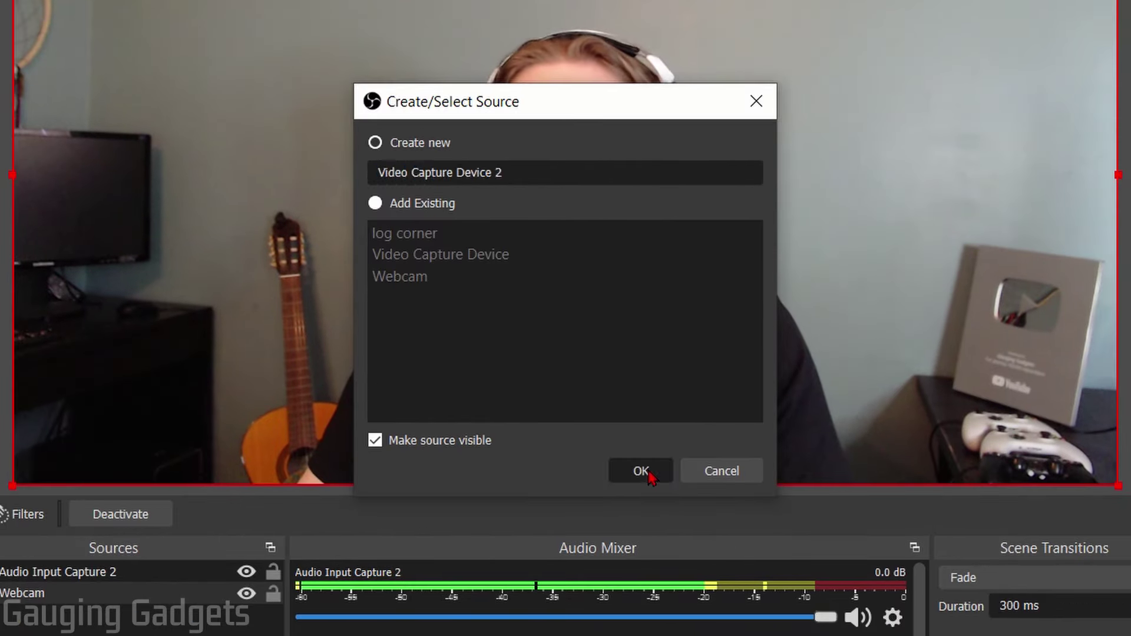
pyautogui.click(642, 471)
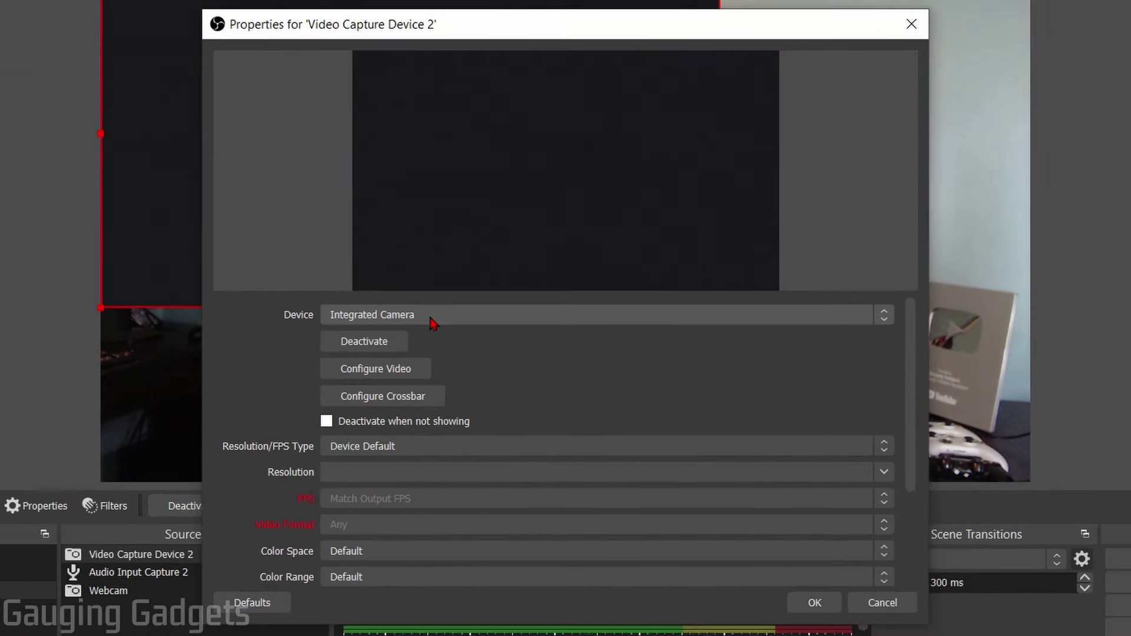
pyautogui.click(457, 318)
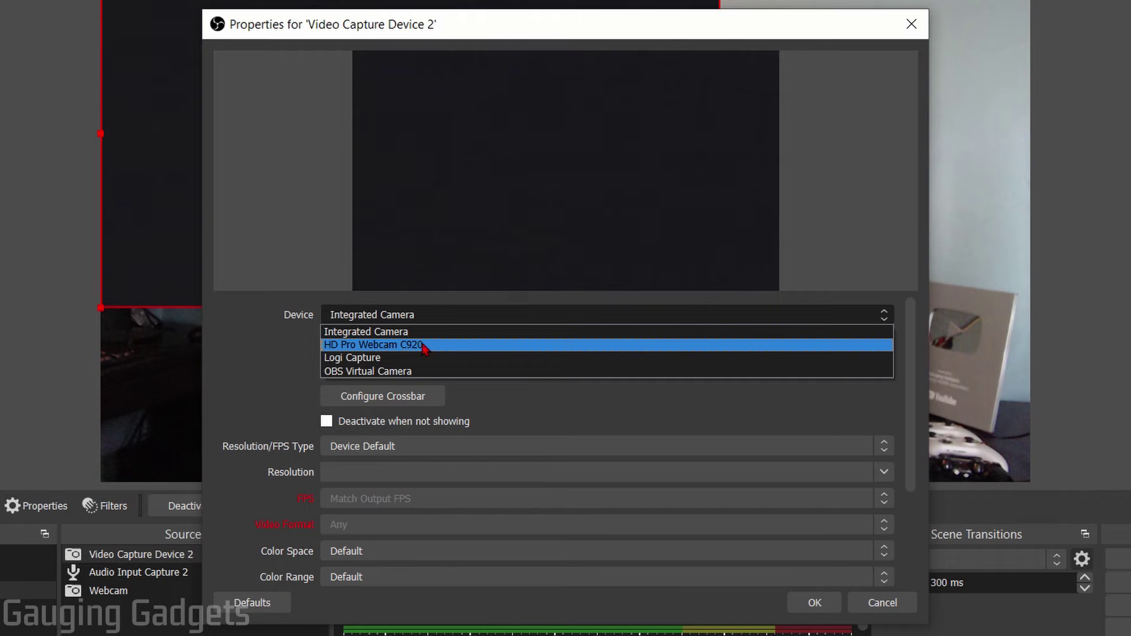
pyautogui.click(882, 603)
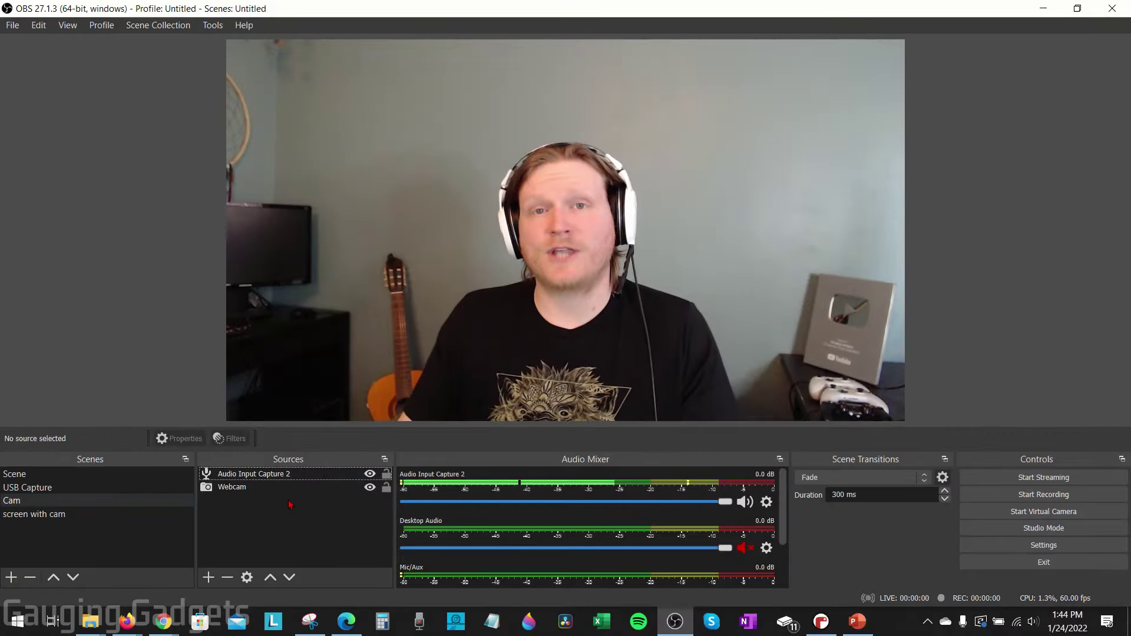
# Step: Add a Background Removal filter with its default name to the Webcam source
pyautogui.click(246, 490)
pyautogui.rightClick(239, 486)
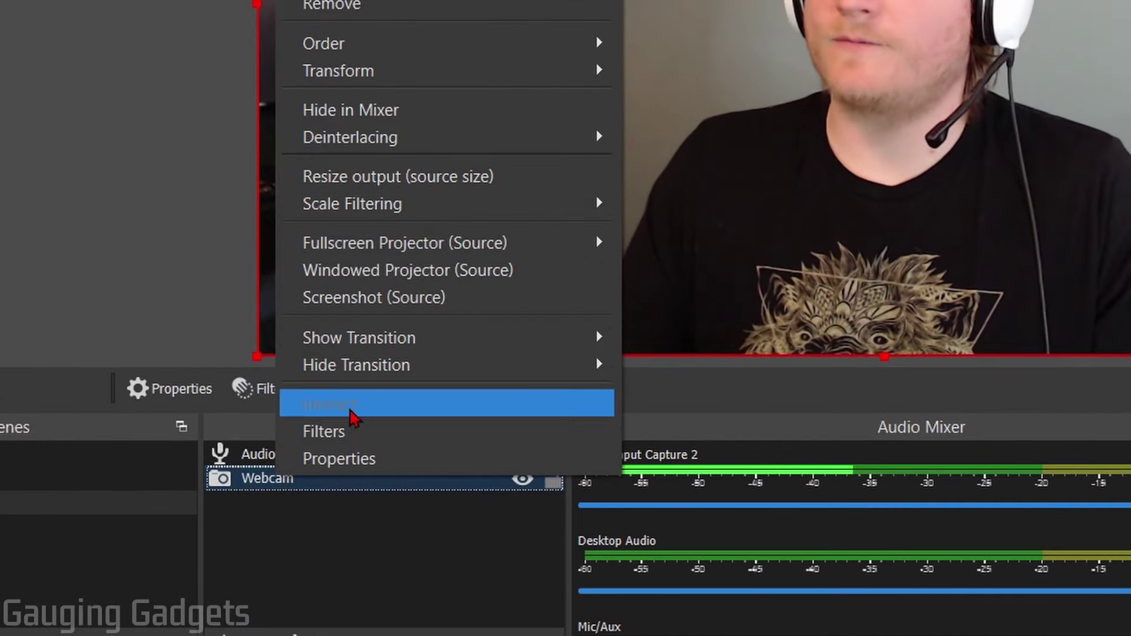
pyautogui.click(352, 432)
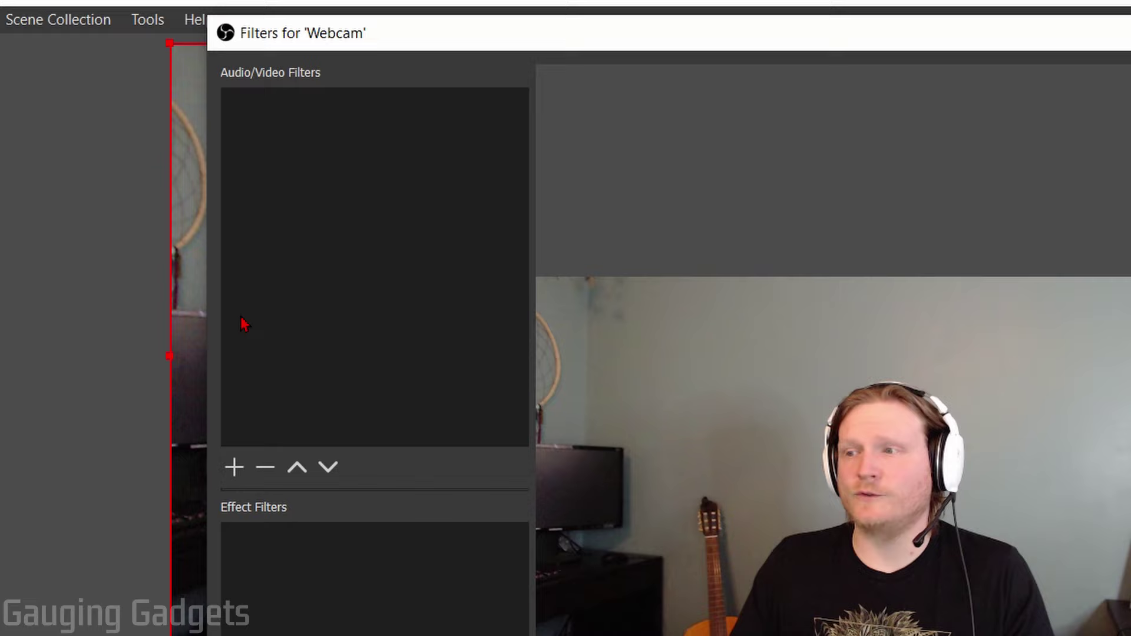
pyautogui.click(234, 467)
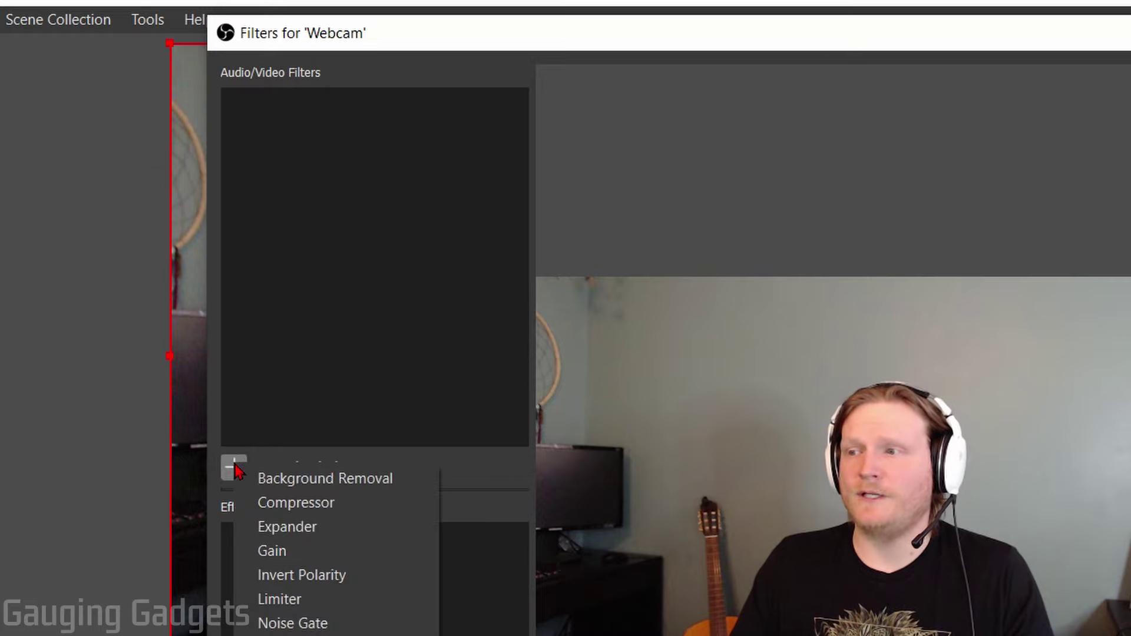
pyautogui.click(306, 480)
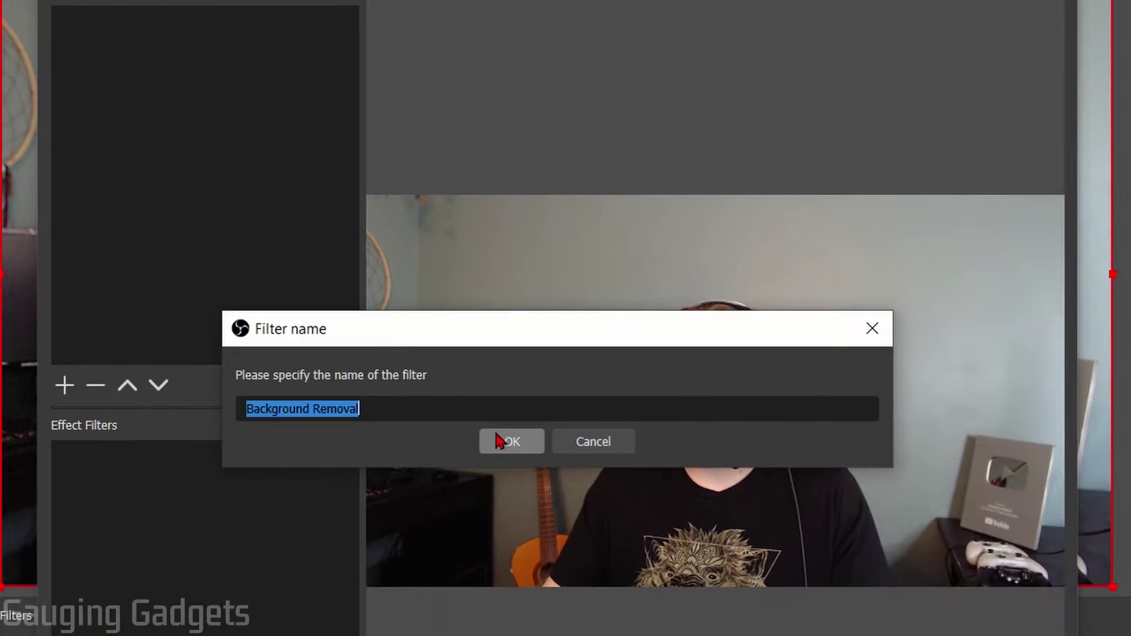
pyautogui.click(507, 445)
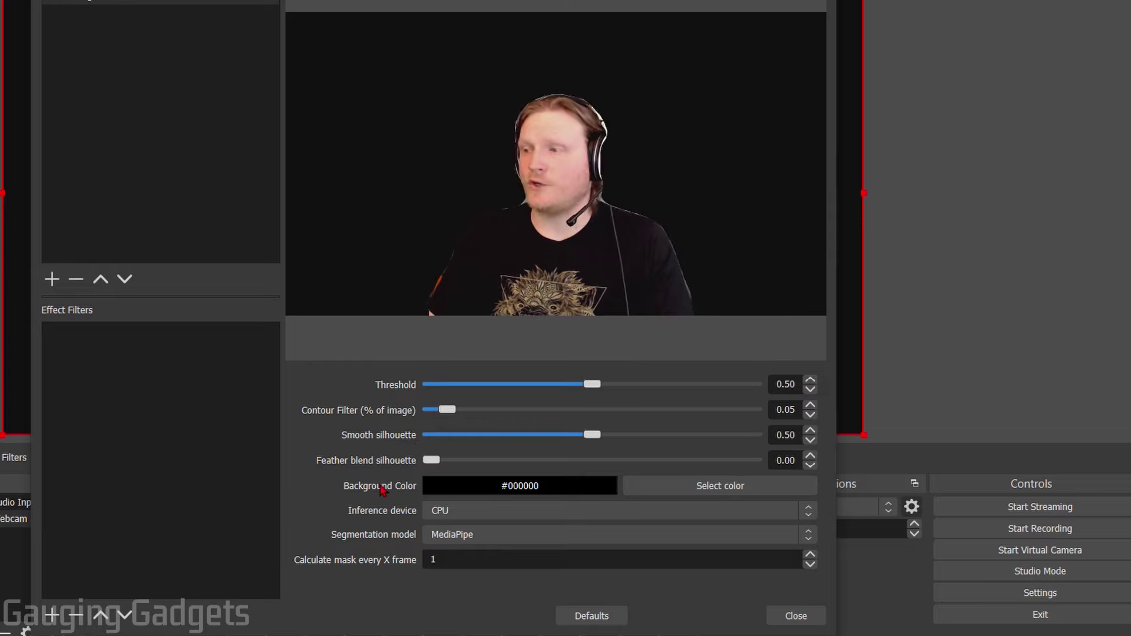
# Step: Change the removed background's fill colour to bright green #37ff00
pyautogui.click(722, 491)
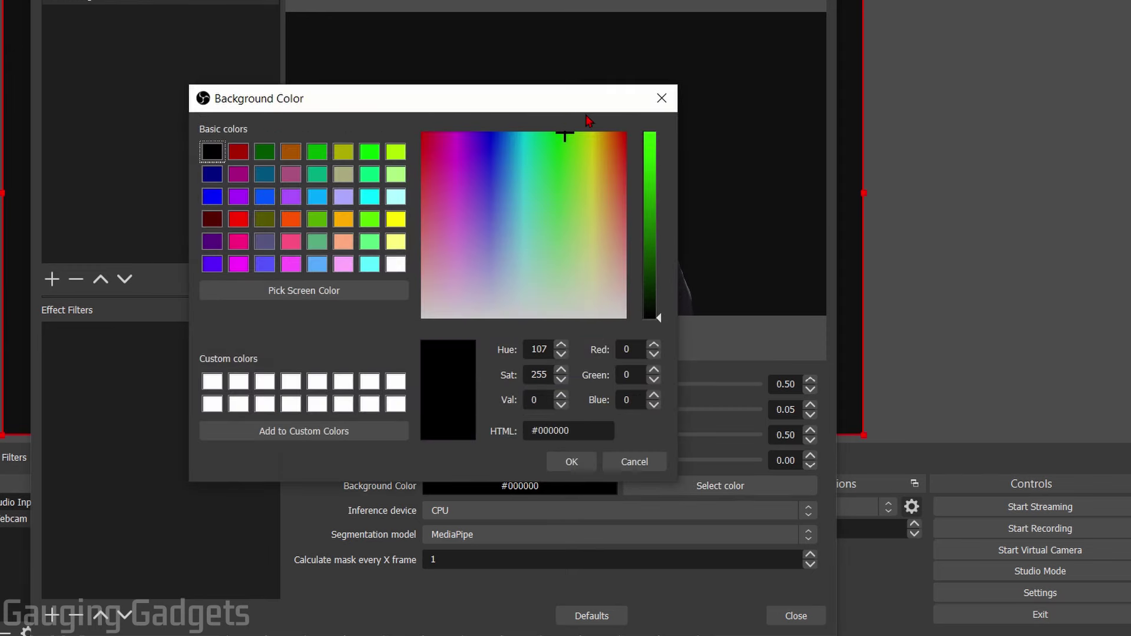
pyautogui.moveTo(649, 152); pyautogui.dragTo(650, 118)
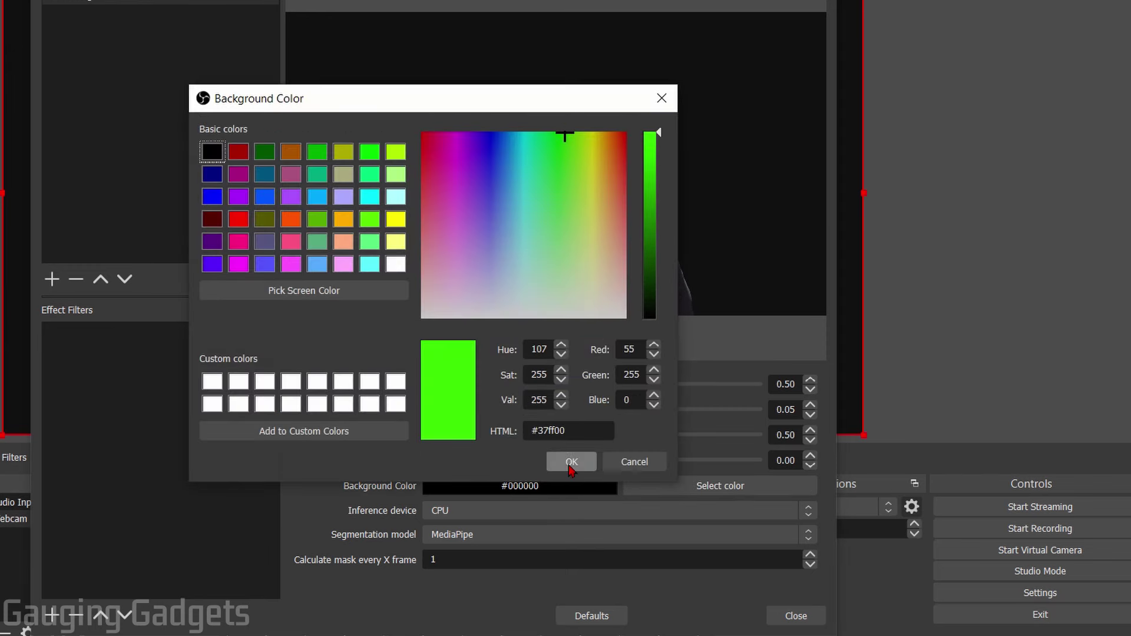
pyautogui.click(569, 463)
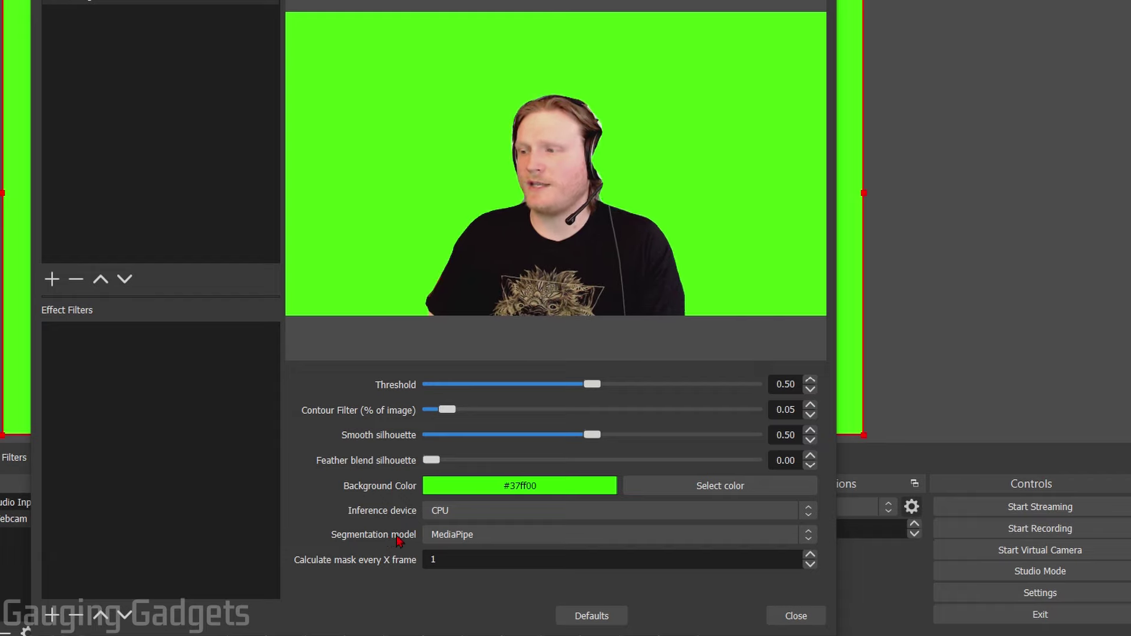
# Step: Switch the segmentation model to Robust Video Matching with feather blend 0.20, then close the filters
pyautogui.click(478, 536)
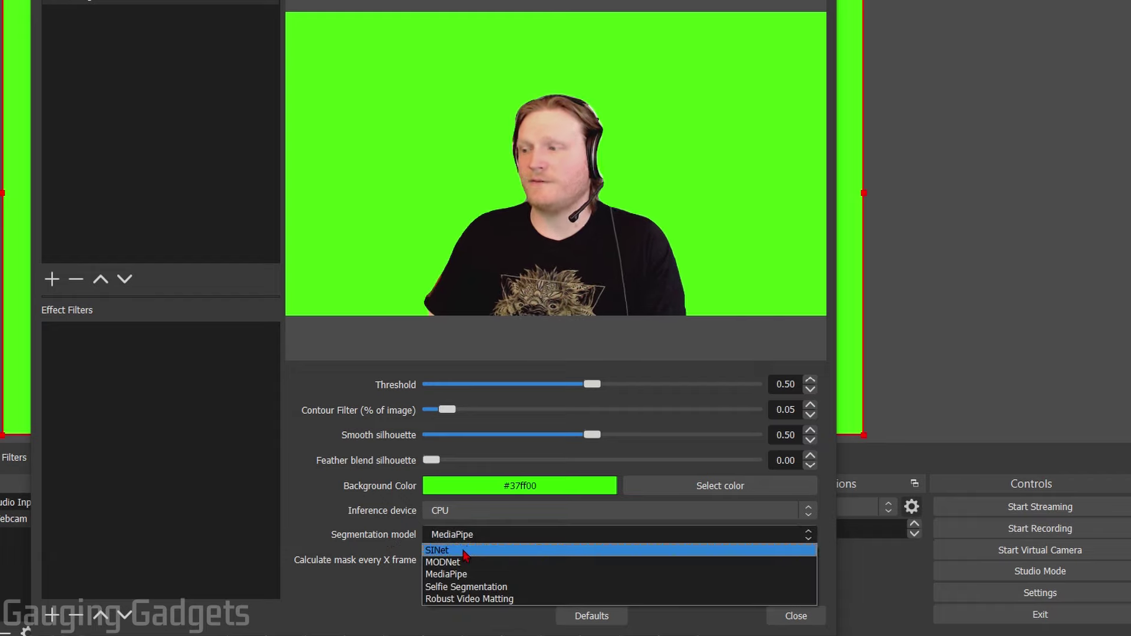
pyautogui.click(465, 550)
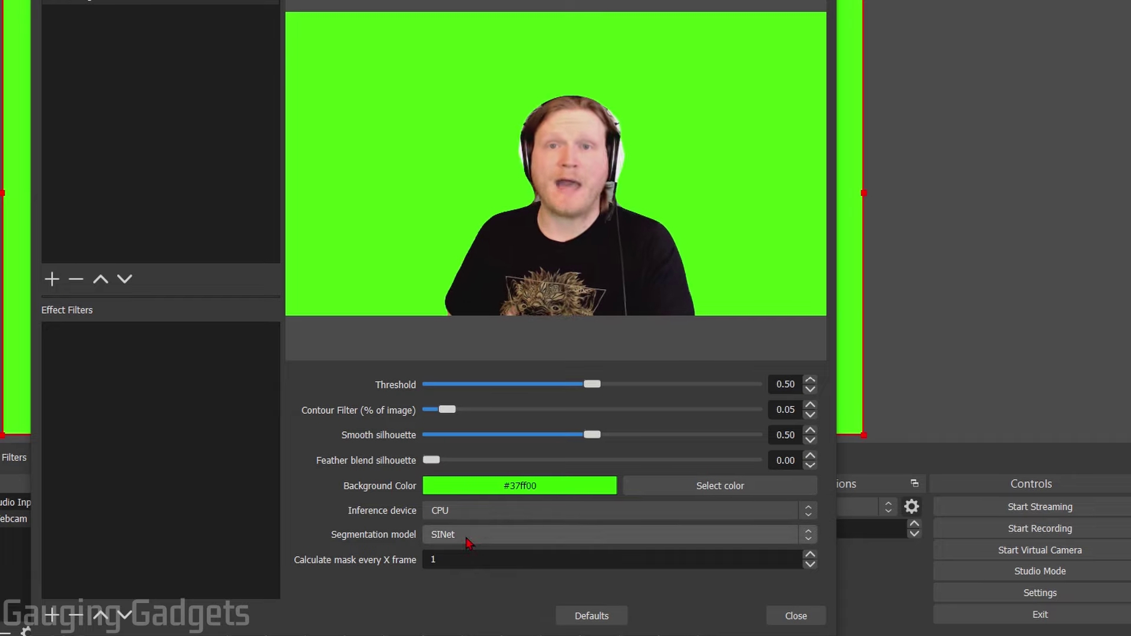
pyautogui.click(468, 537)
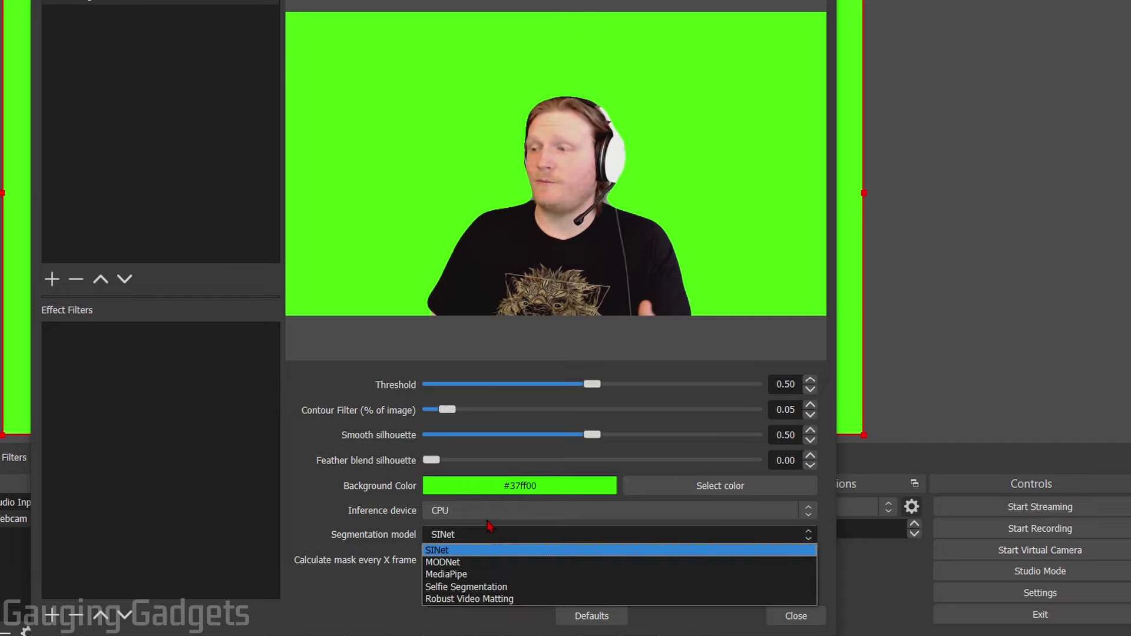
pyautogui.click(465, 599)
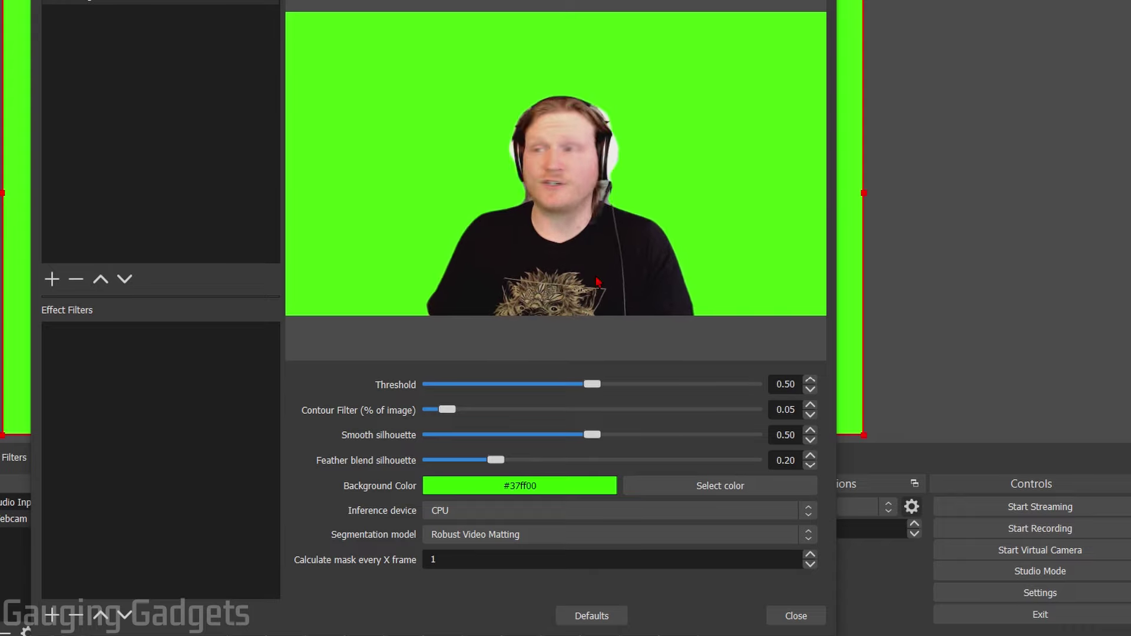
pyautogui.click(789, 616)
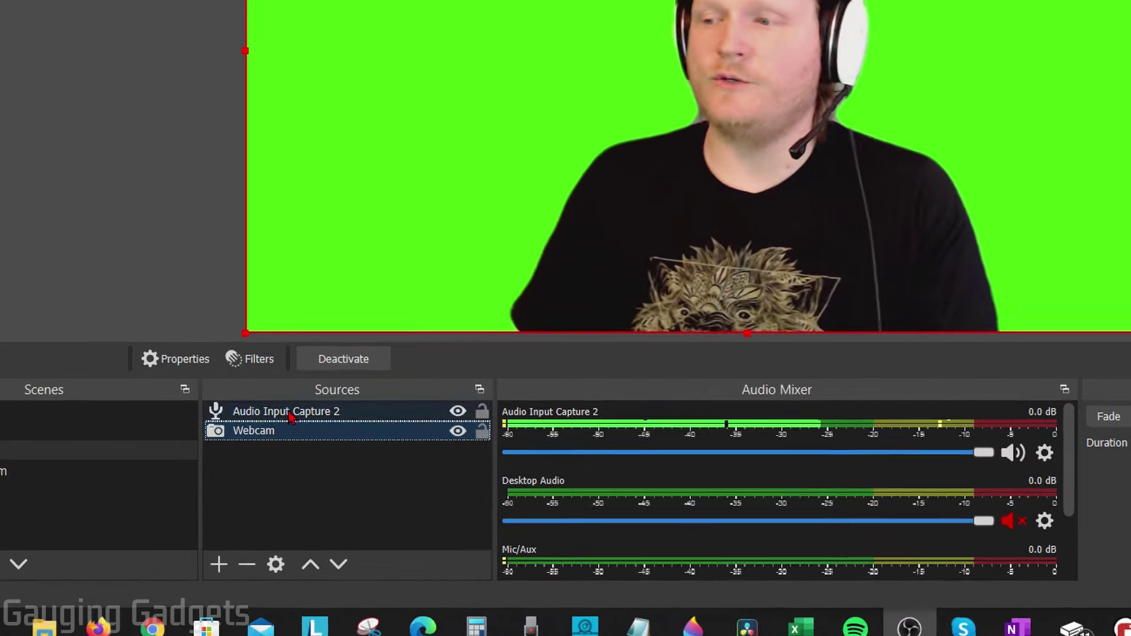
# Step: Add an Image source showing office-sitting-room-executive-sitting.jpg and move it below Webcam
pyautogui.click(218, 564)
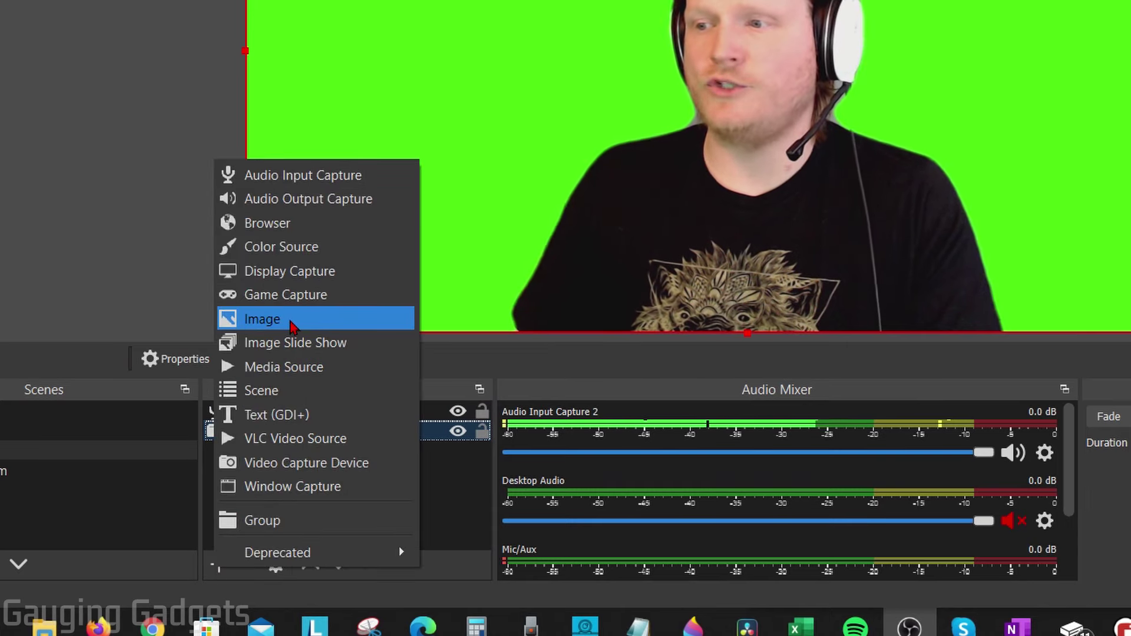
pyautogui.click(288, 321)
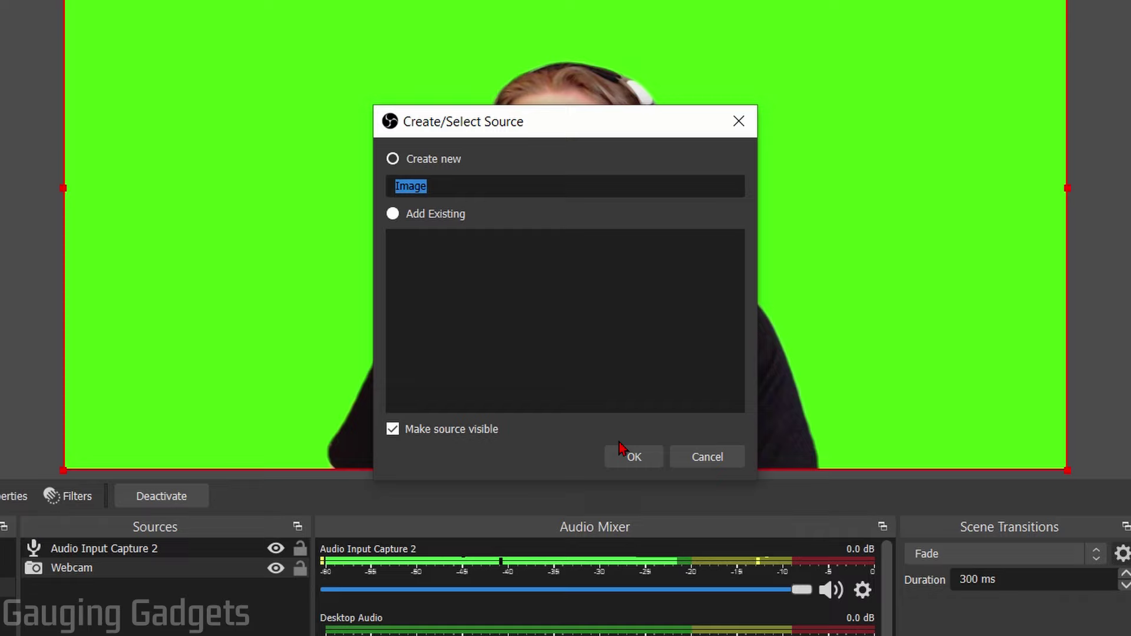
pyautogui.click(618, 457)
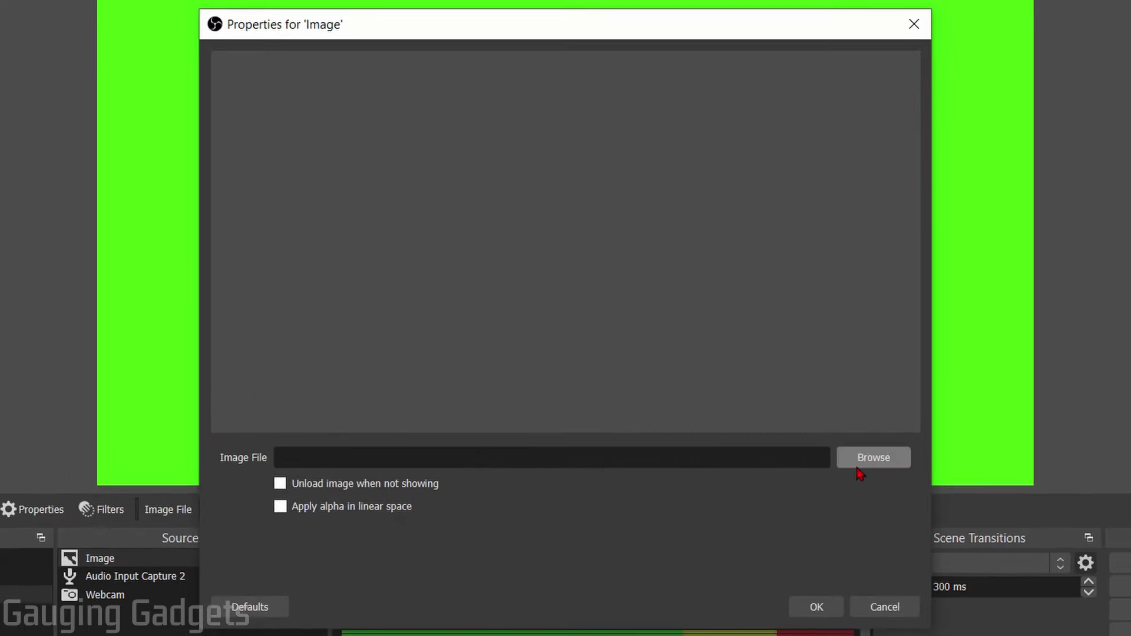
pyautogui.click(860, 465)
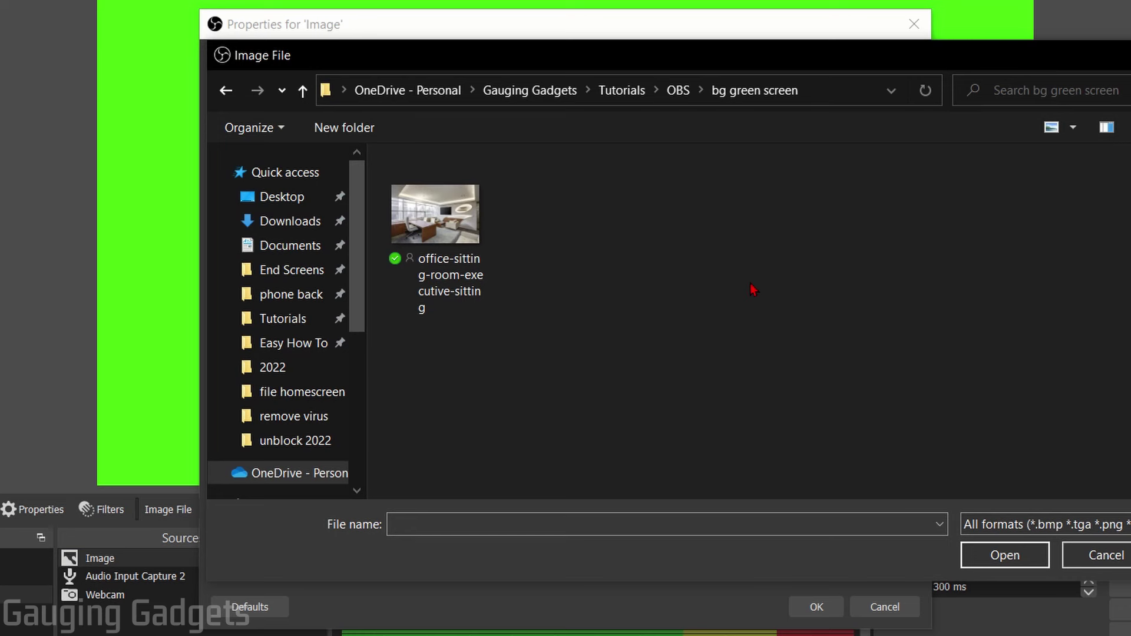
pyautogui.doubleClick(449, 230)
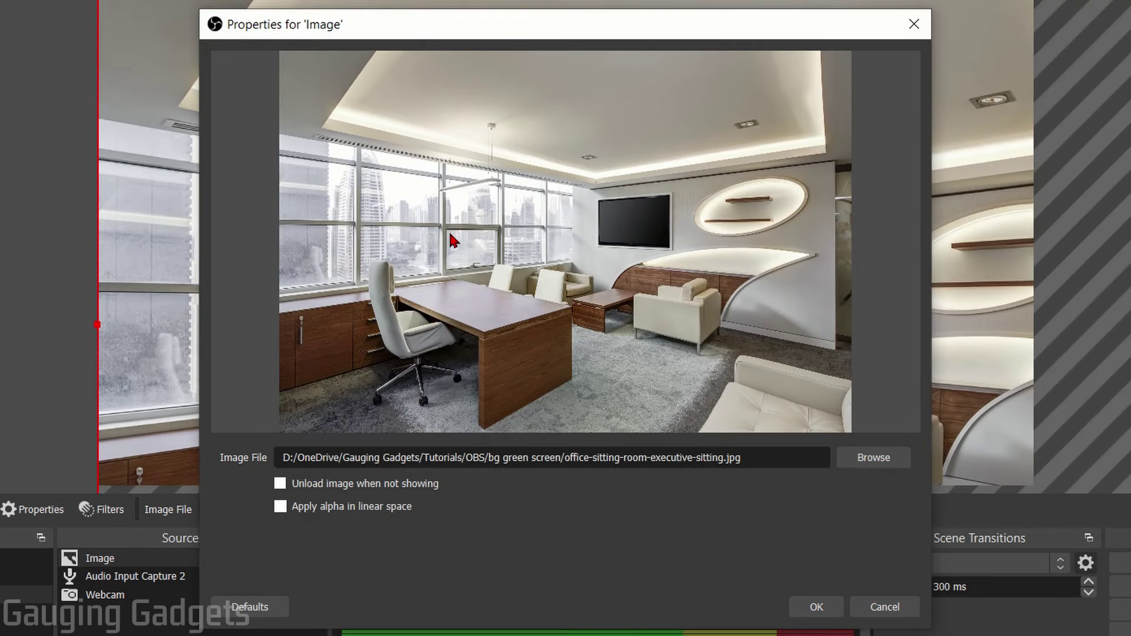
pyautogui.click(815, 608)
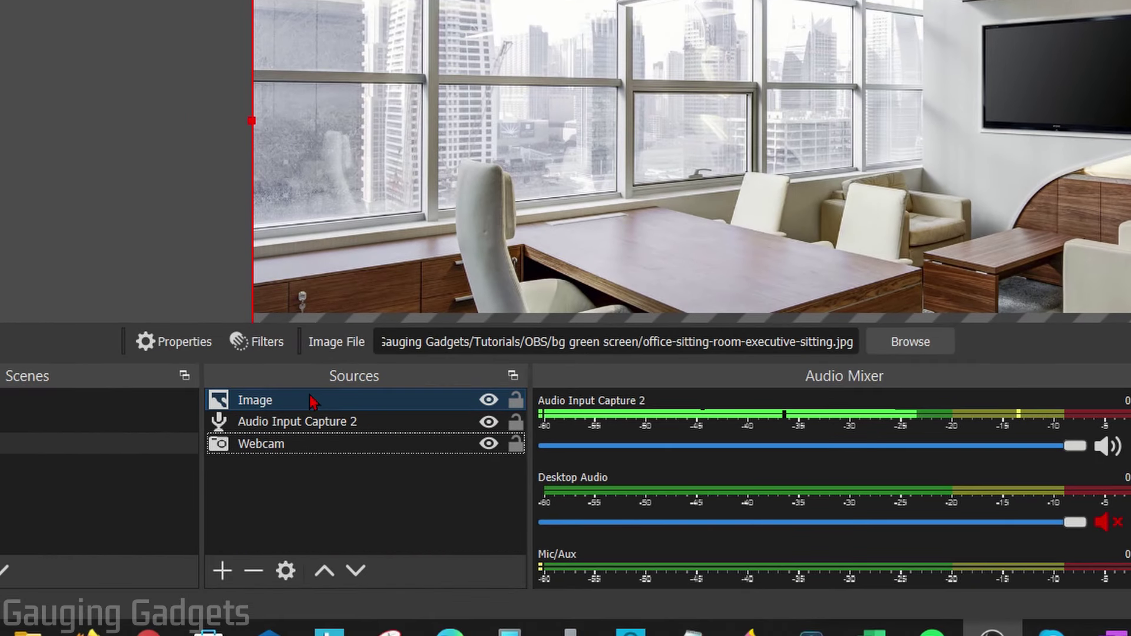
pyautogui.moveTo(284, 401); pyautogui.dragTo(282, 448)
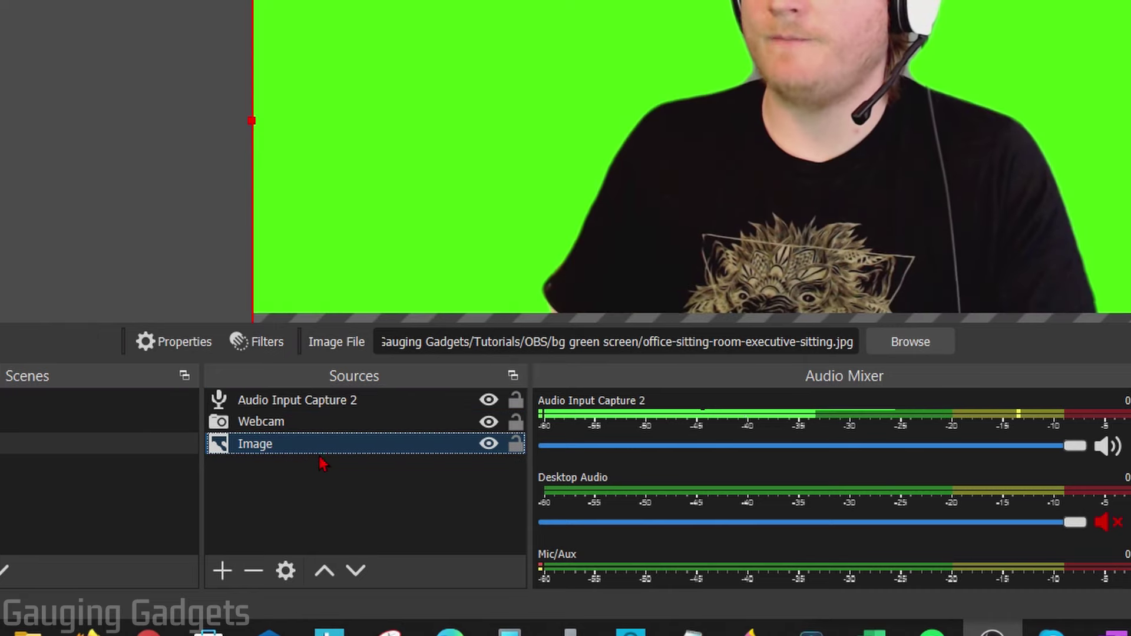
# Step: Add a default Chroma Key effect filter to the Webcam source and close the filters window
pyautogui.click(285, 428)
pyautogui.rightClick(281, 428)
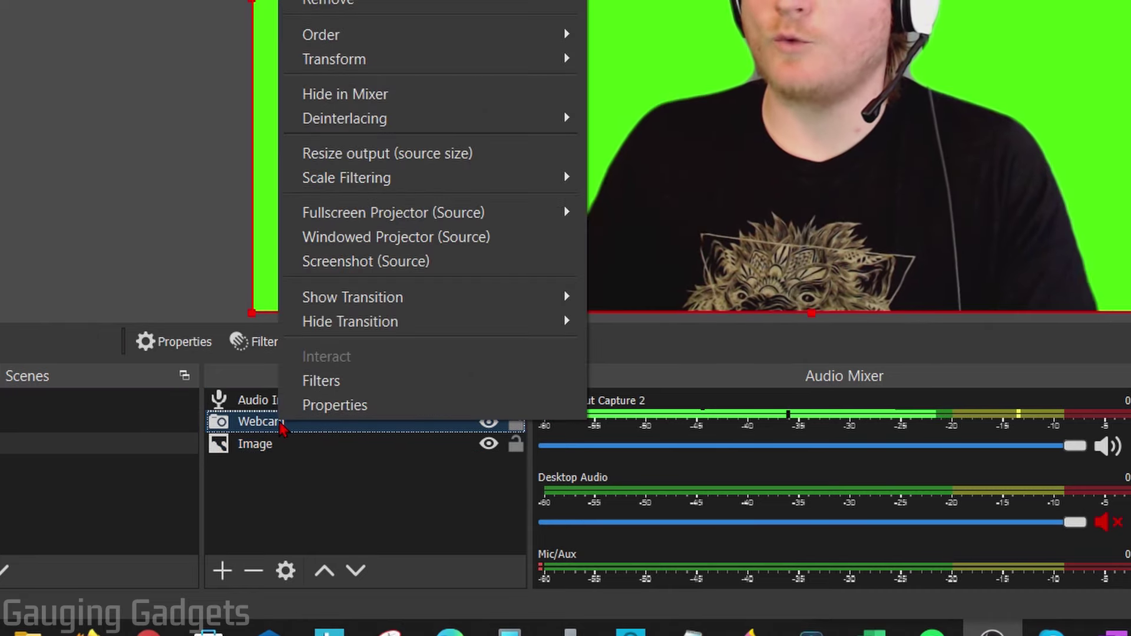
pyautogui.click(335, 383)
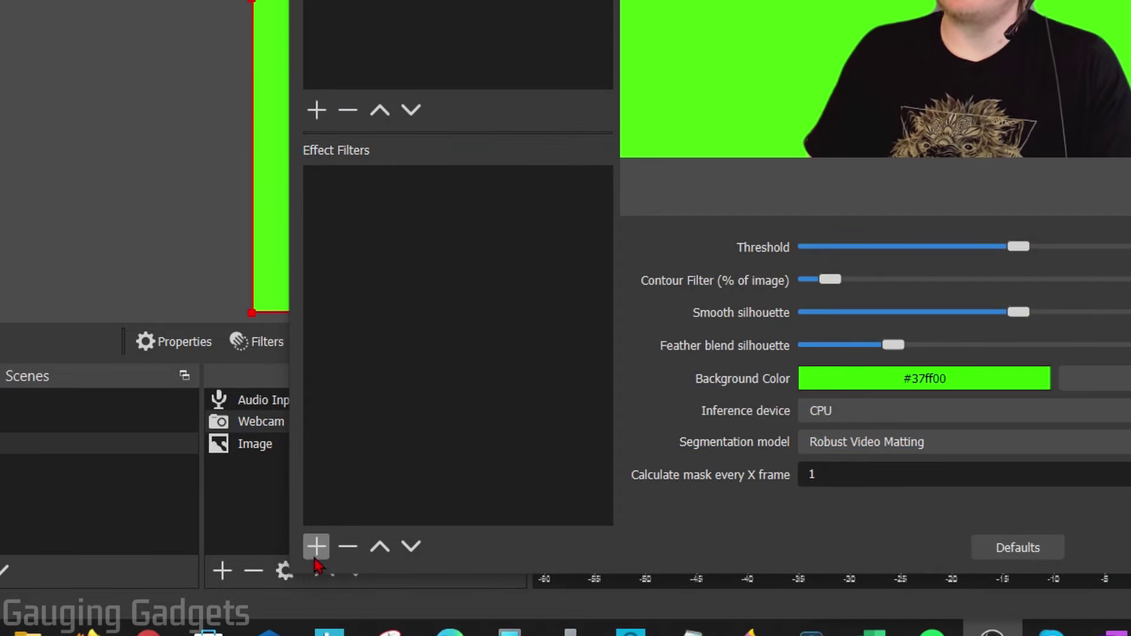
pyautogui.click(315, 546)
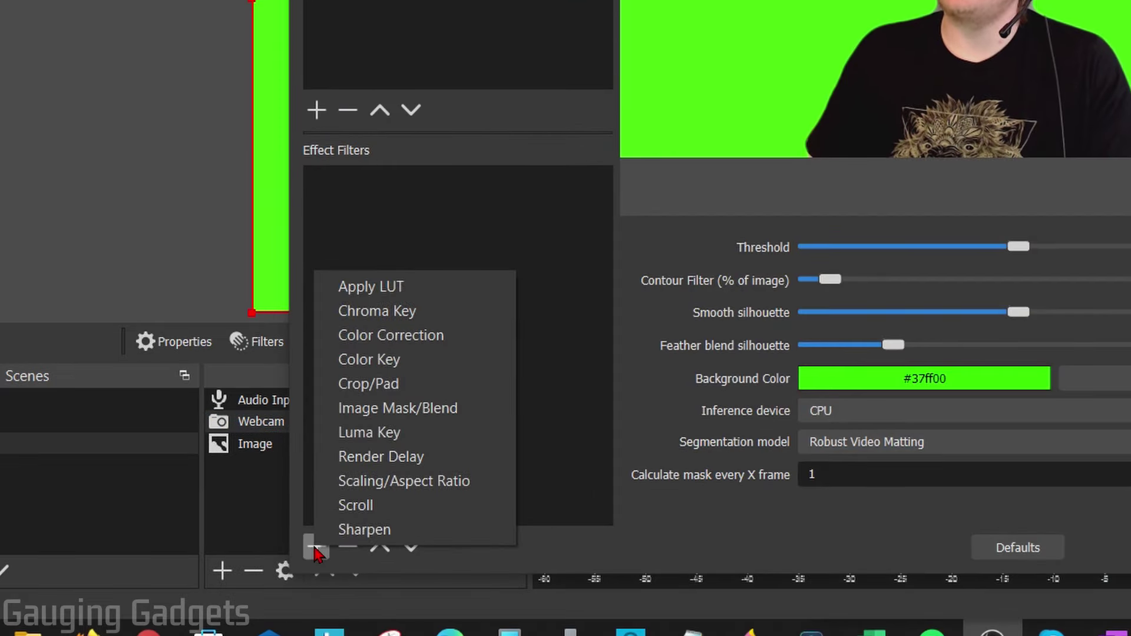
pyautogui.click(378, 312)
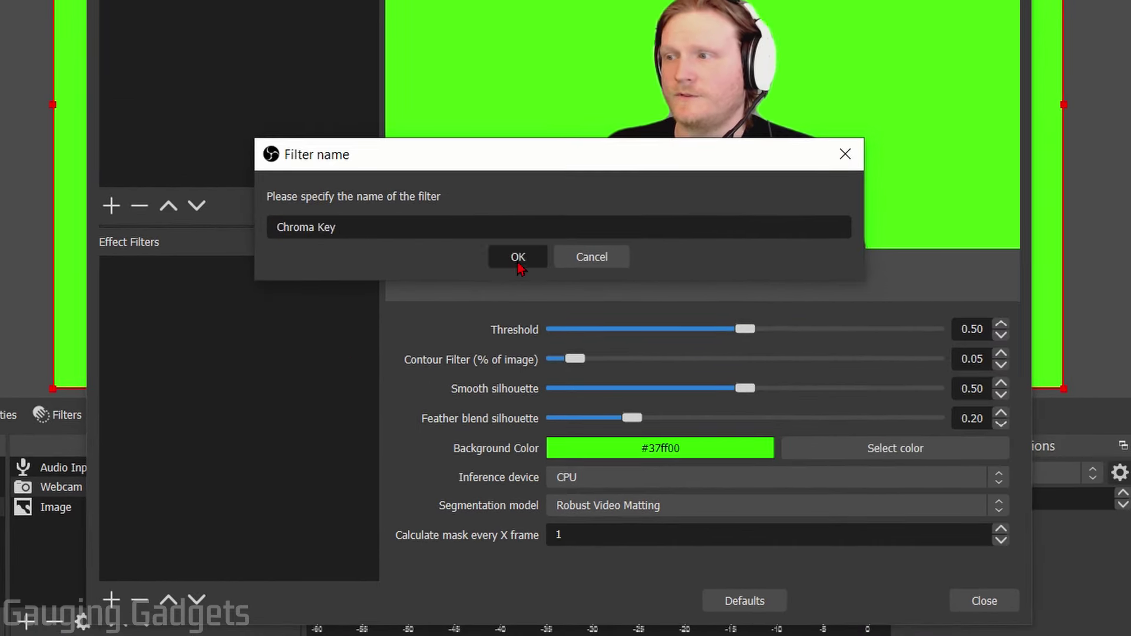
pyautogui.click(517, 257)
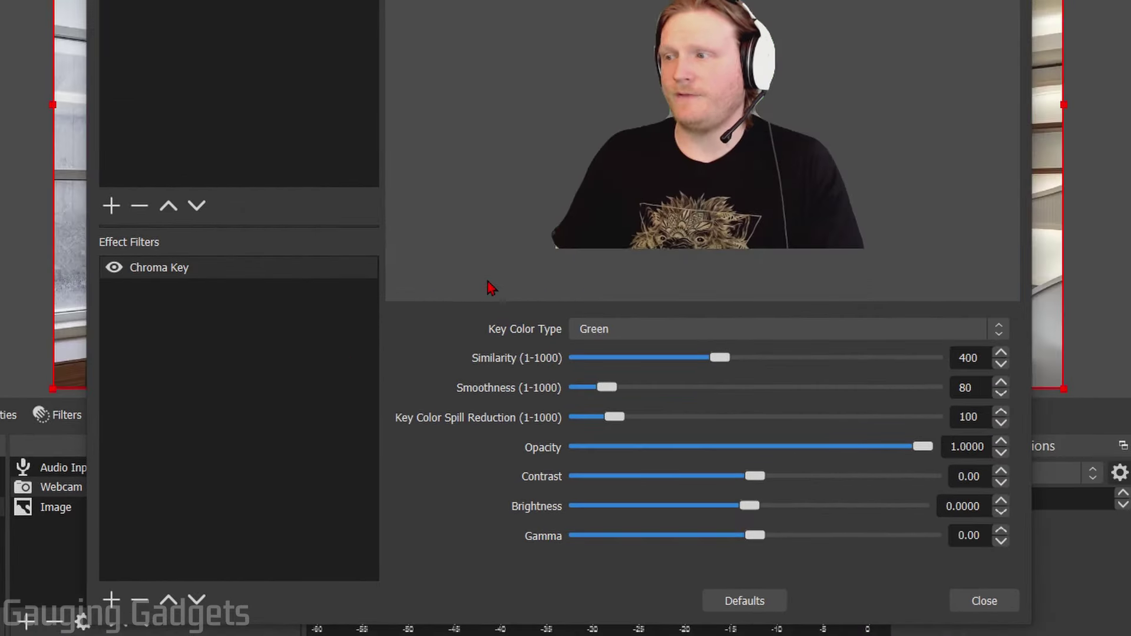
pyautogui.click(966, 603)
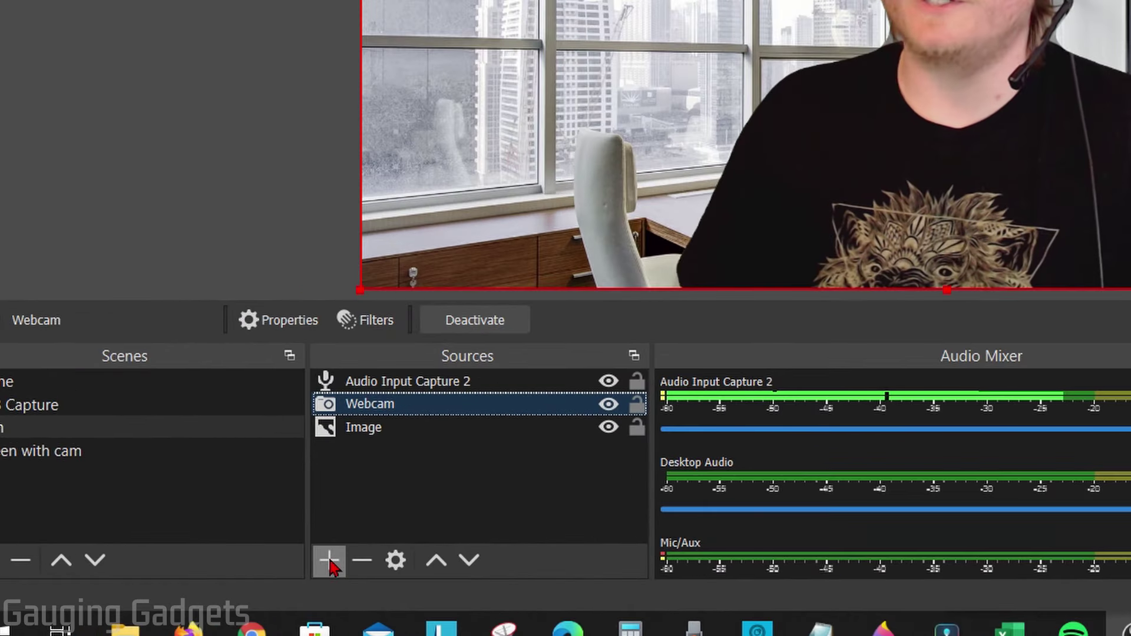
# Step: Add a Media Source playing videobg.mp4 on loop
pyautogui.click(330, 563)
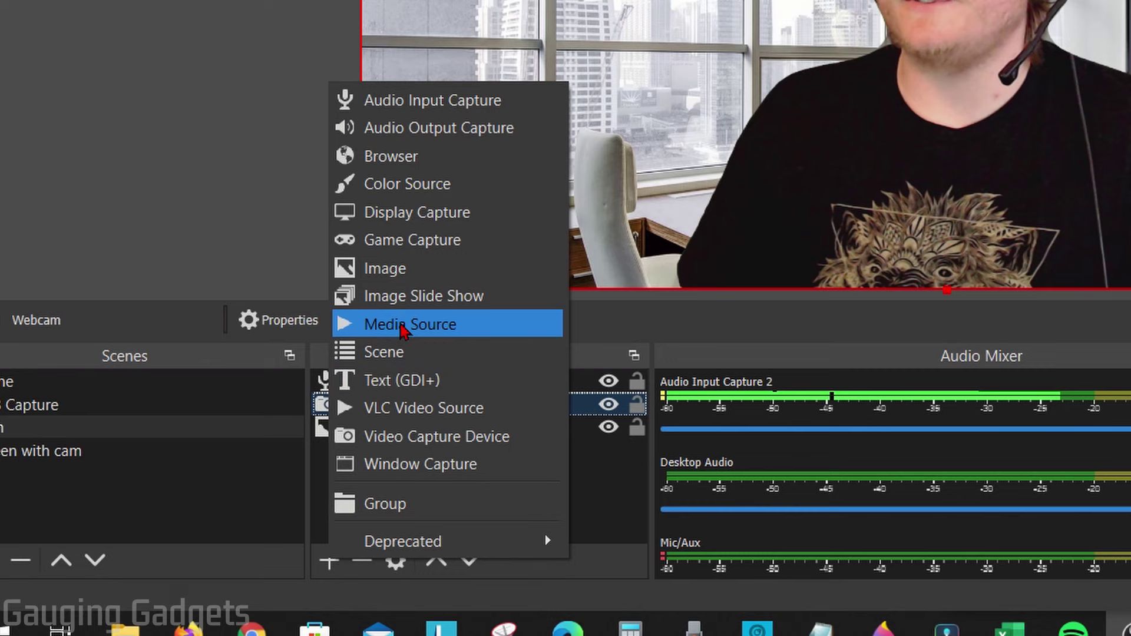
pyautogui.click(396, 326)
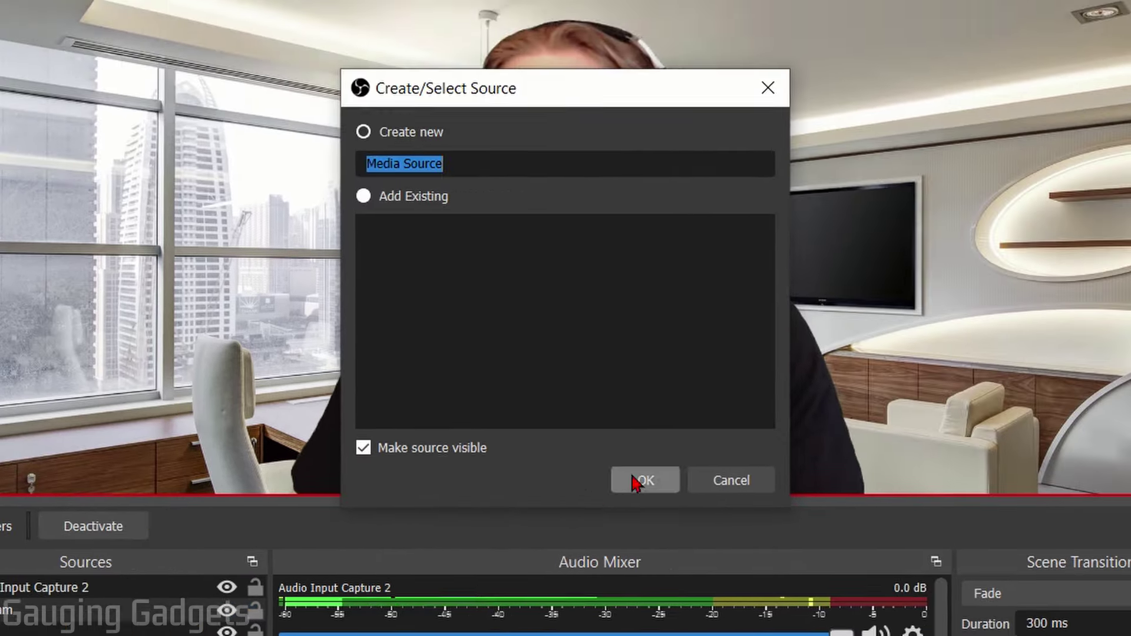
pyautogui.click(1027, 274)
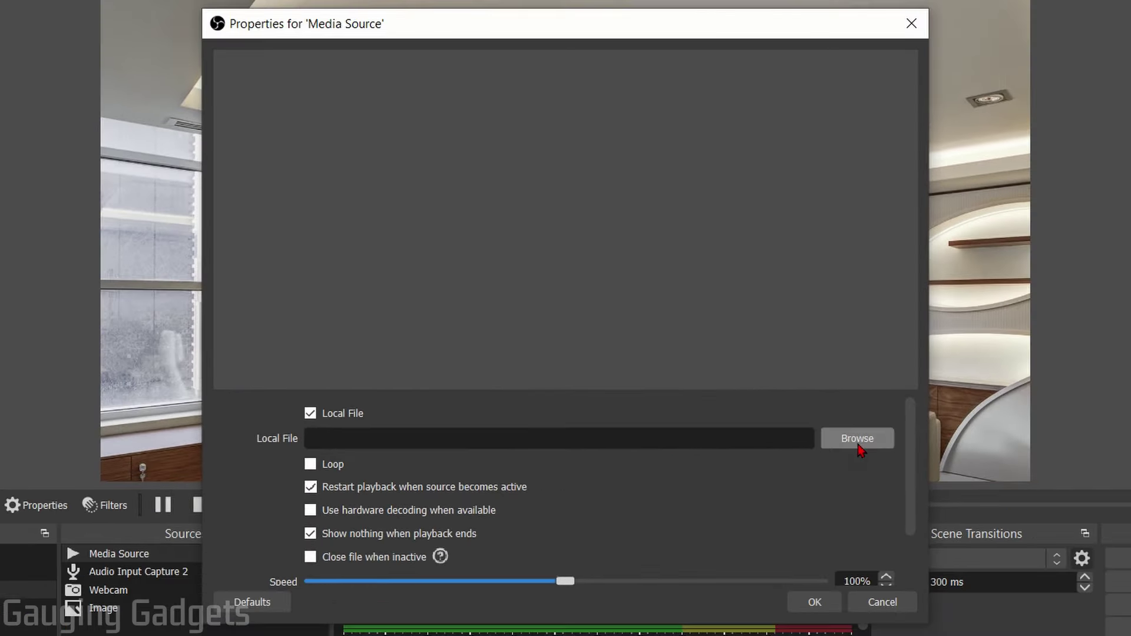
pyautogui.click(906, 442)
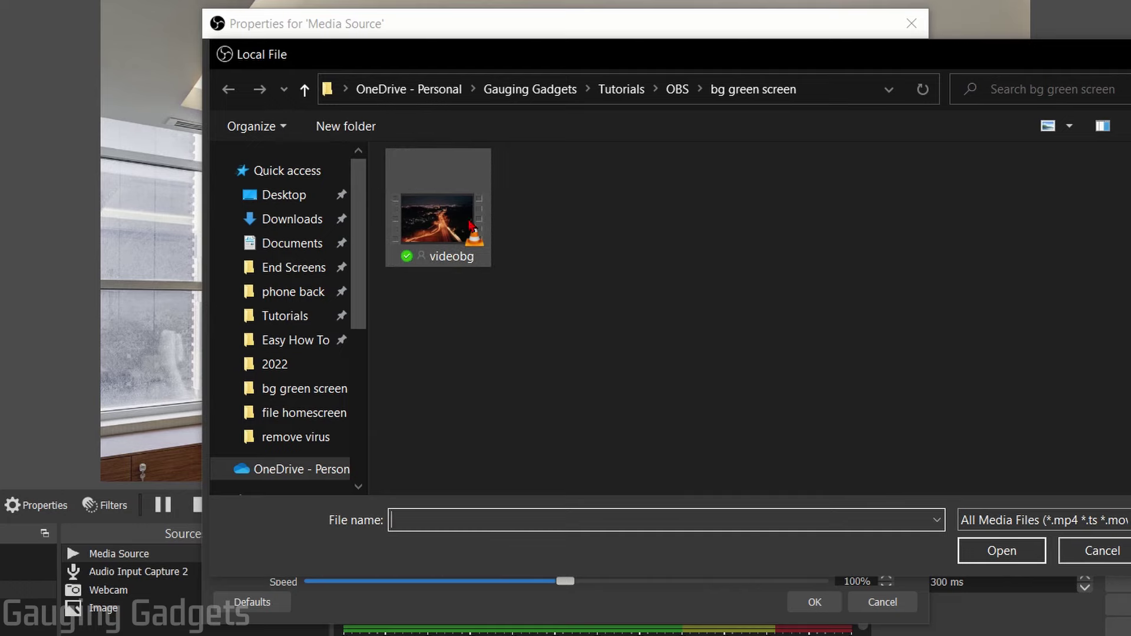
pyautogui.doubleClick(447, 234)
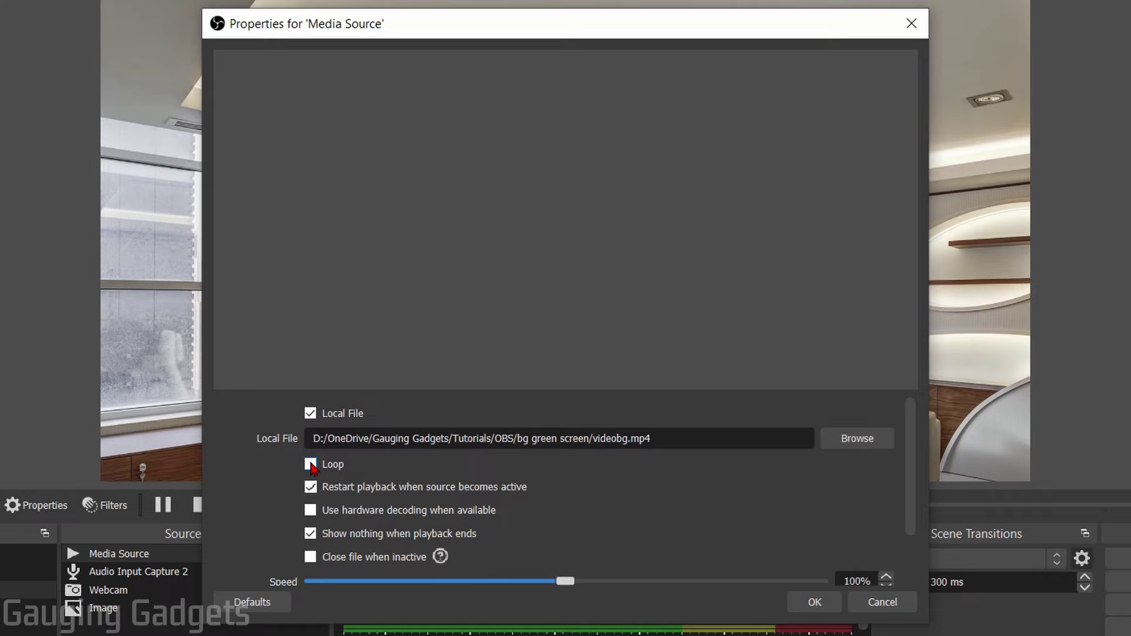
pyautogui.click(814, 602)
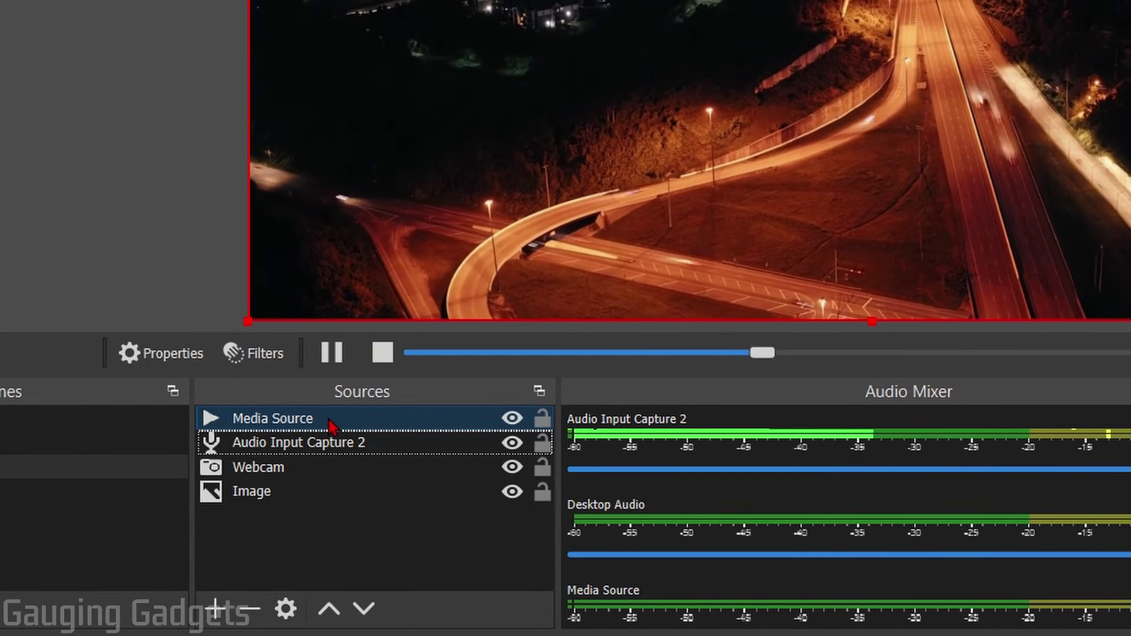
# Step: Move the Media Source beneath Webcam so the person stands over the highway video
pyautogui.click(303, 420)
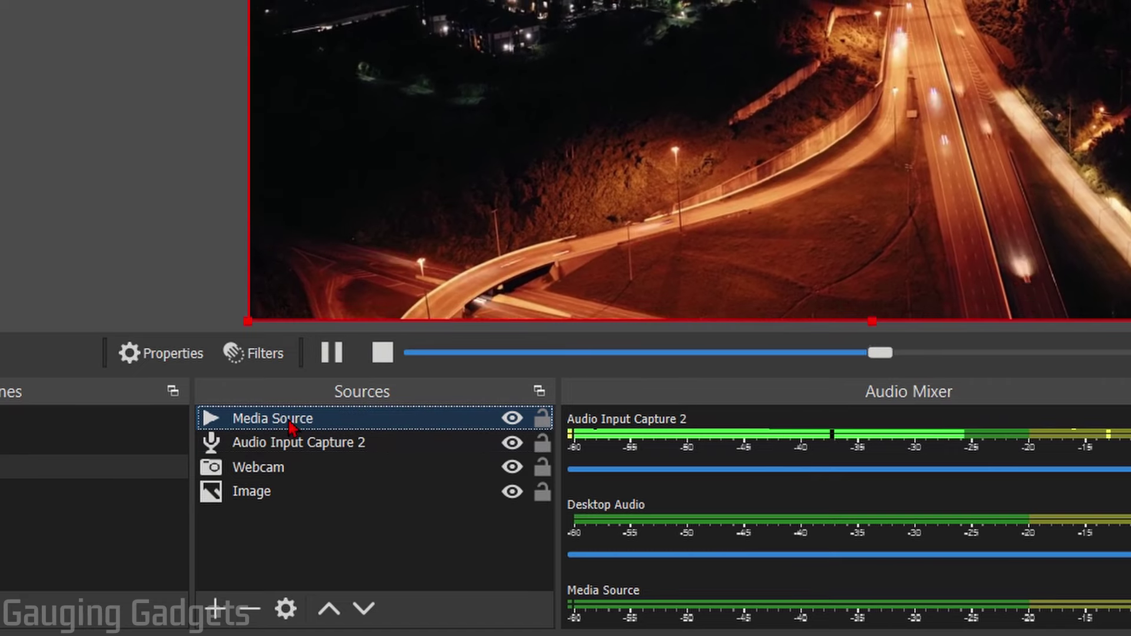
pyautogui.moveTo(291, 425); pyautogui.dragTo(273, 492)
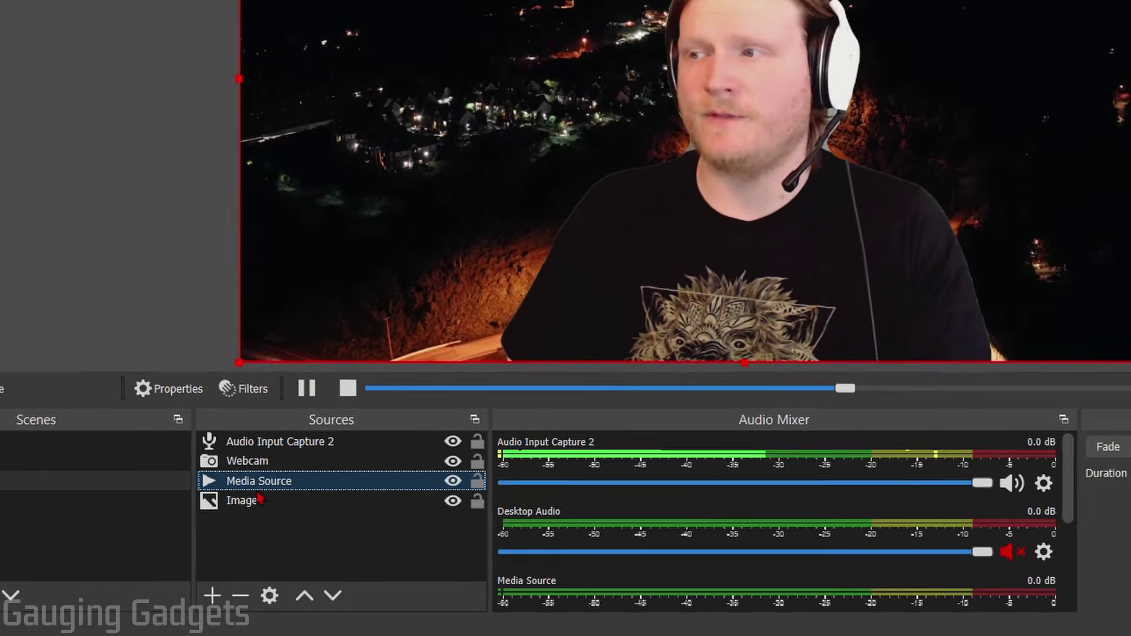